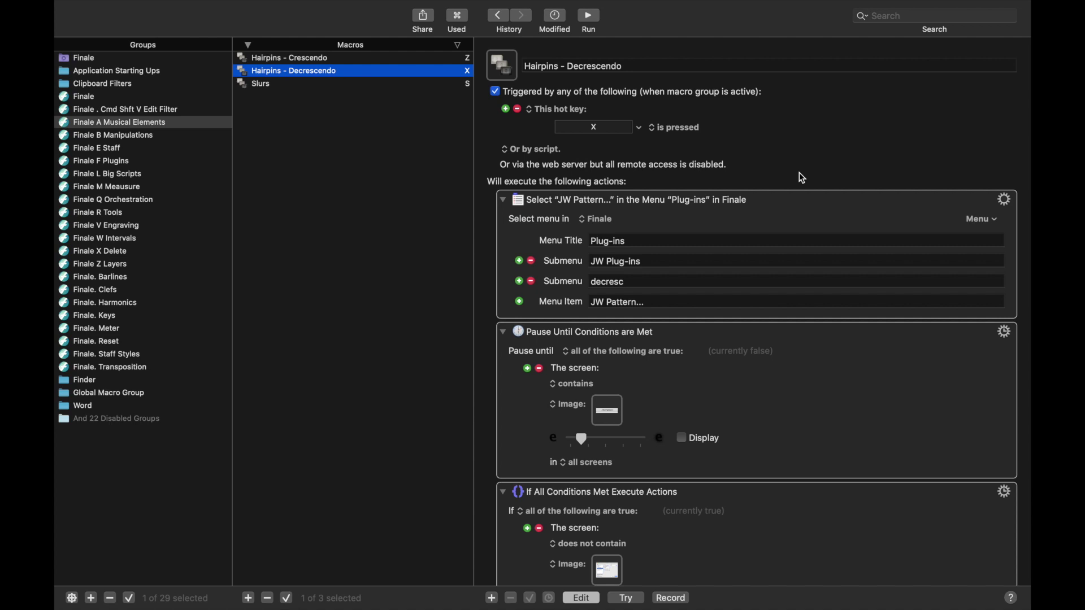
Select the Finale E Staff macro group, then switch over to the Finale score
key(Left)
key(Down)
key(Down)
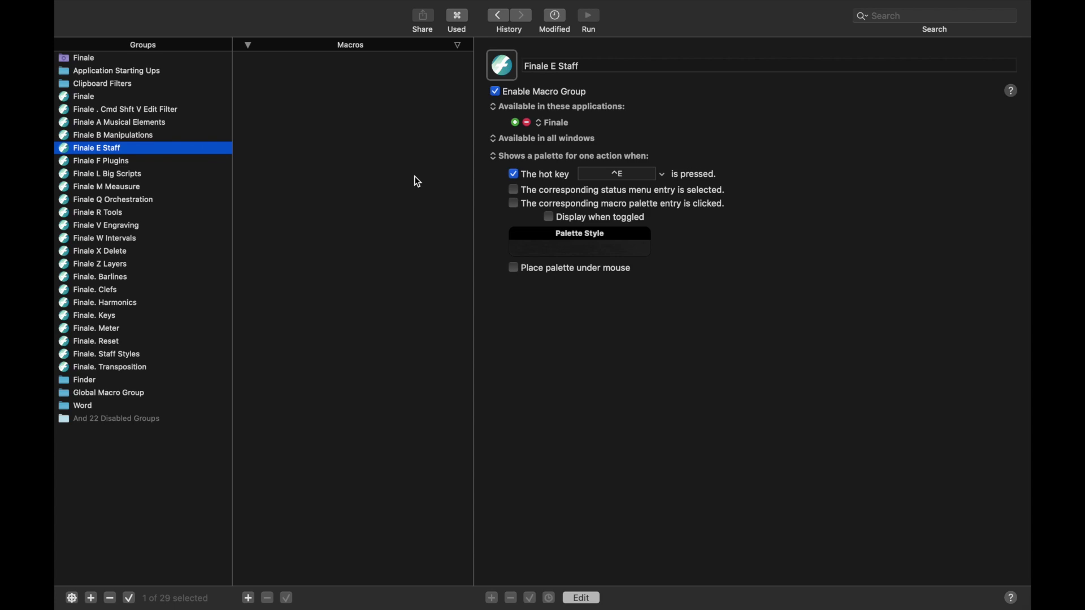
key(super+Tab)
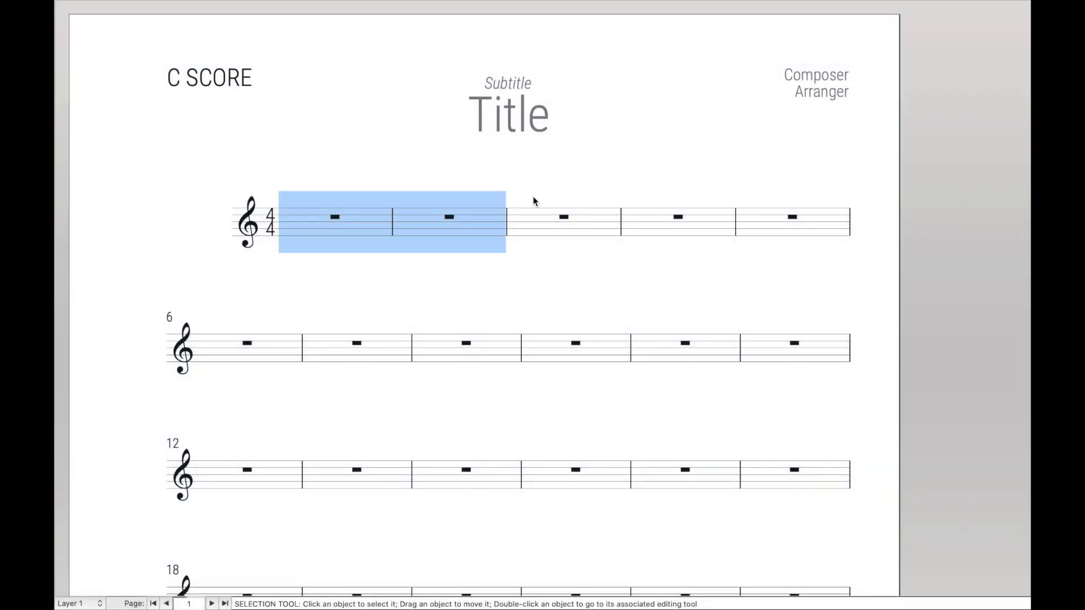
Choose the Clef tool from the R Tools palette and cancel the clef change dialog for measure 1
key(ctrl+r)
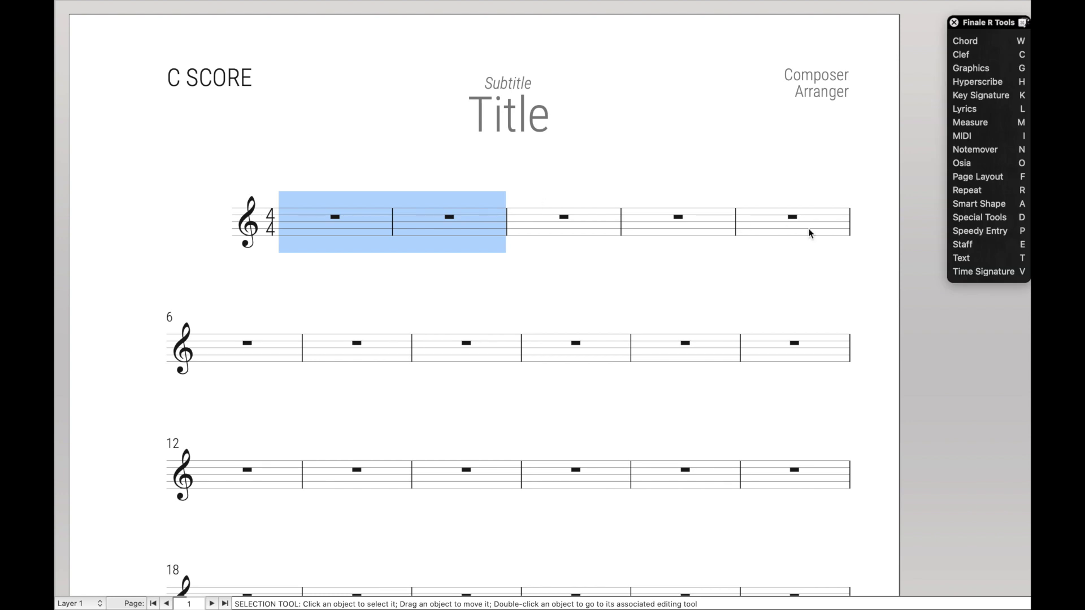
click(997, 56)
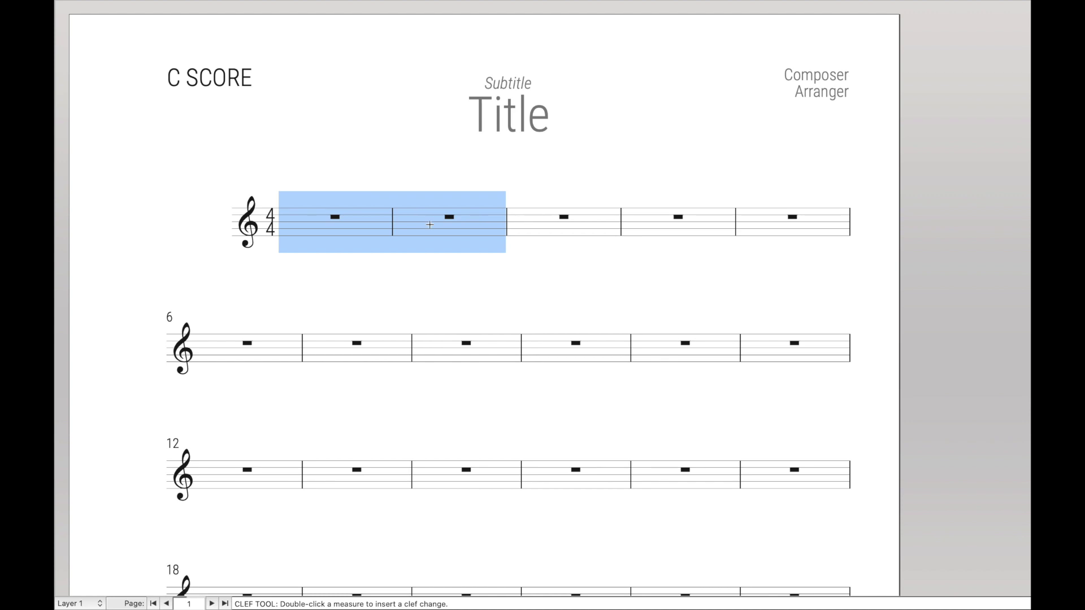
double_click(429, 225)
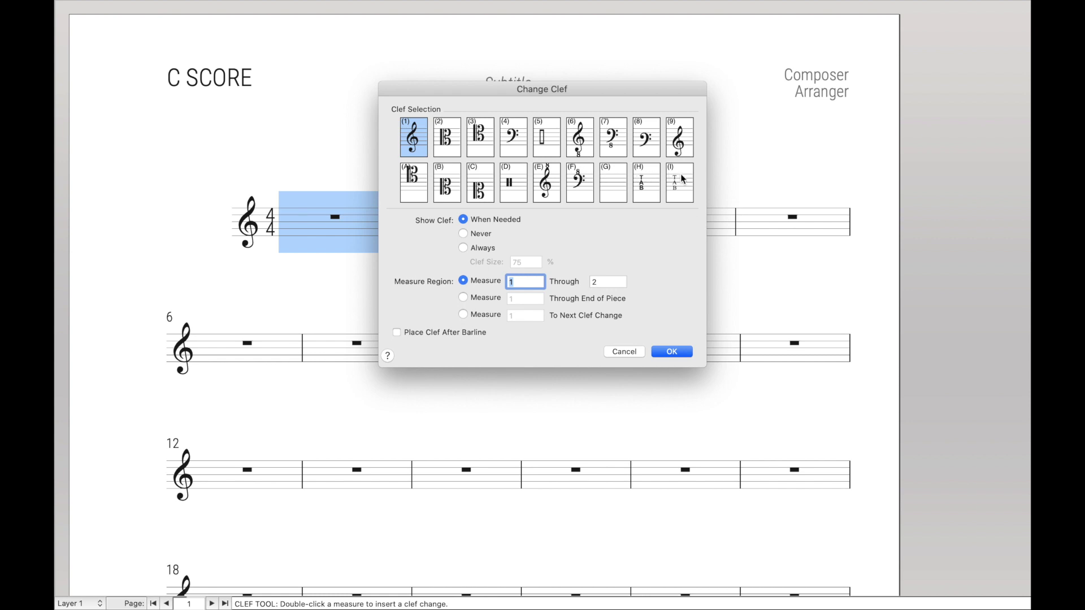
click(624, 351)
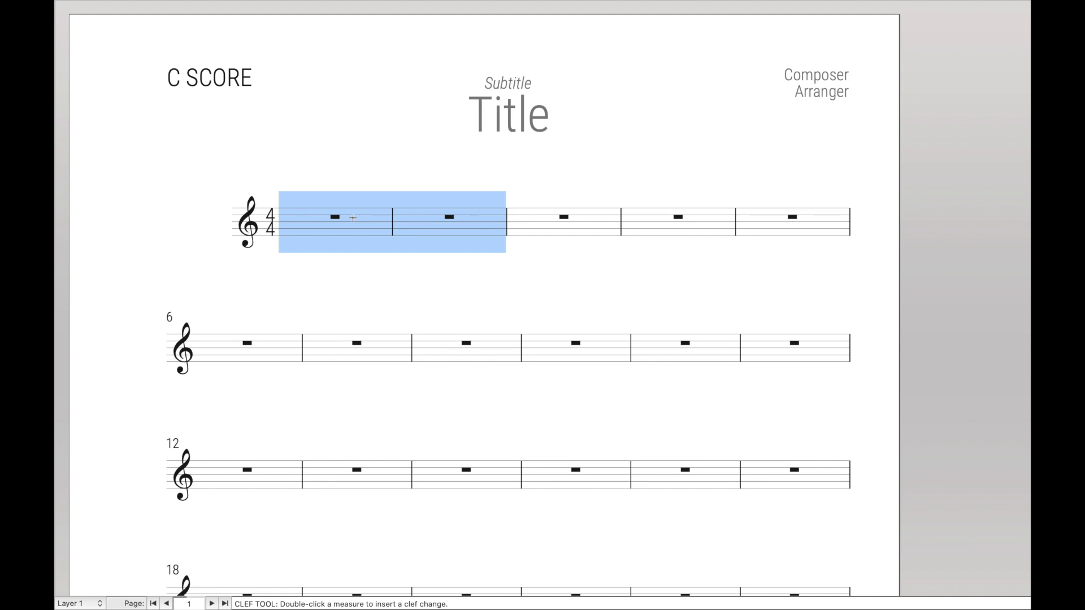
Test the clef shortcuts, applying alto (2) then treble (1) to the selected measures
key(2)
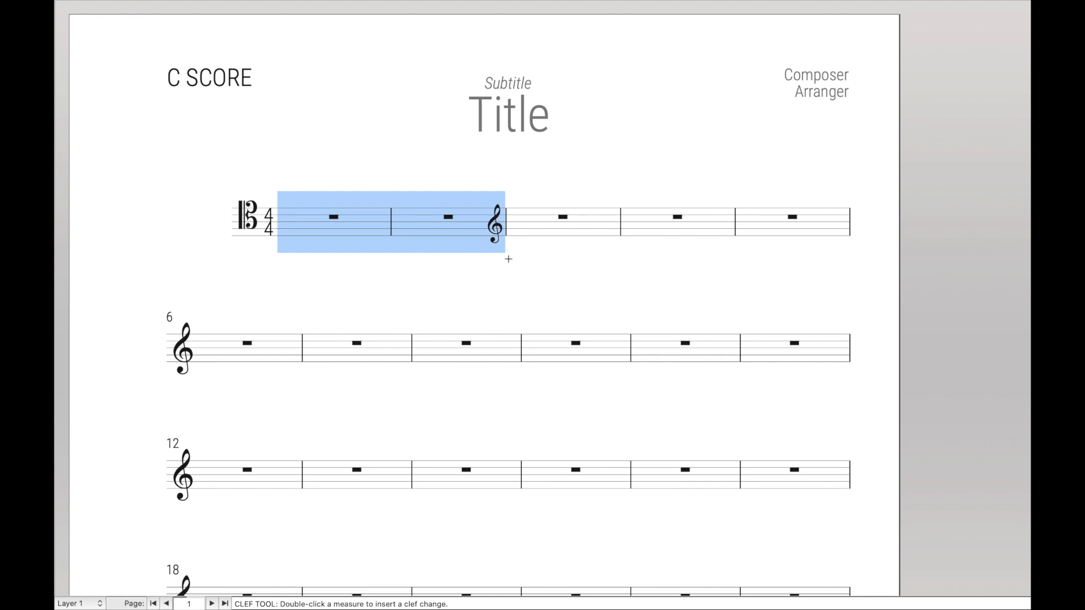
key(1)
key(Escape)
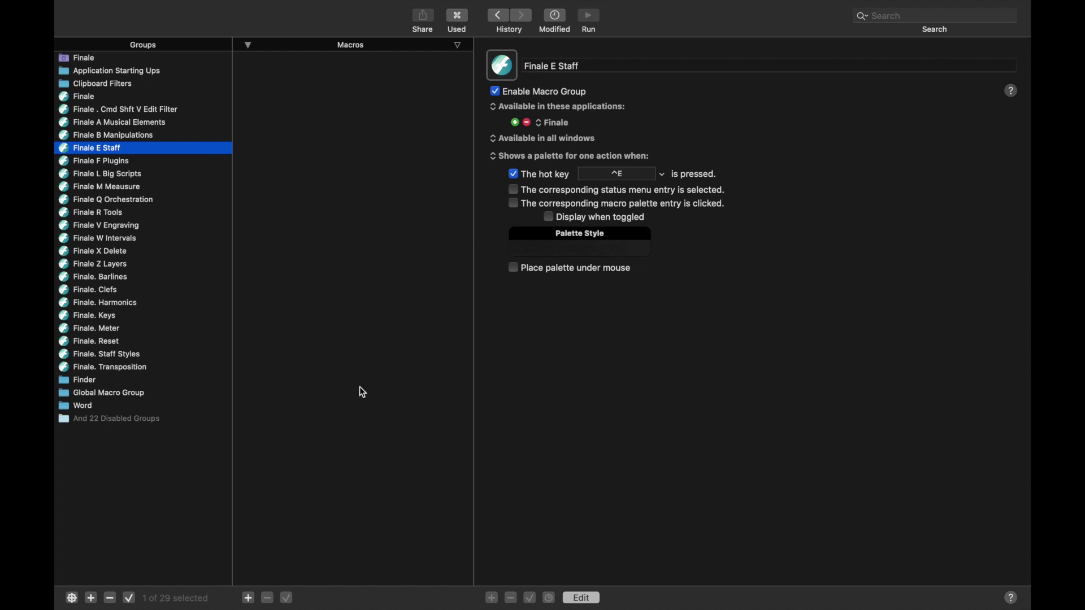
Create a new macro named 'Clef' in Finale E Staff with hot key C
click(249, 599)
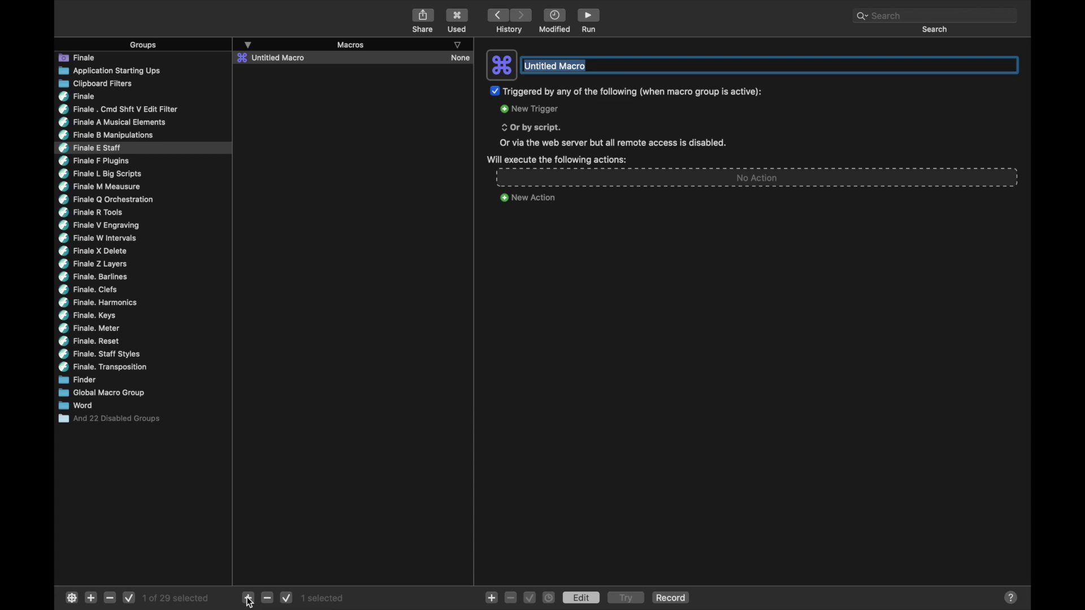
text(Clef)
click(541, 109)
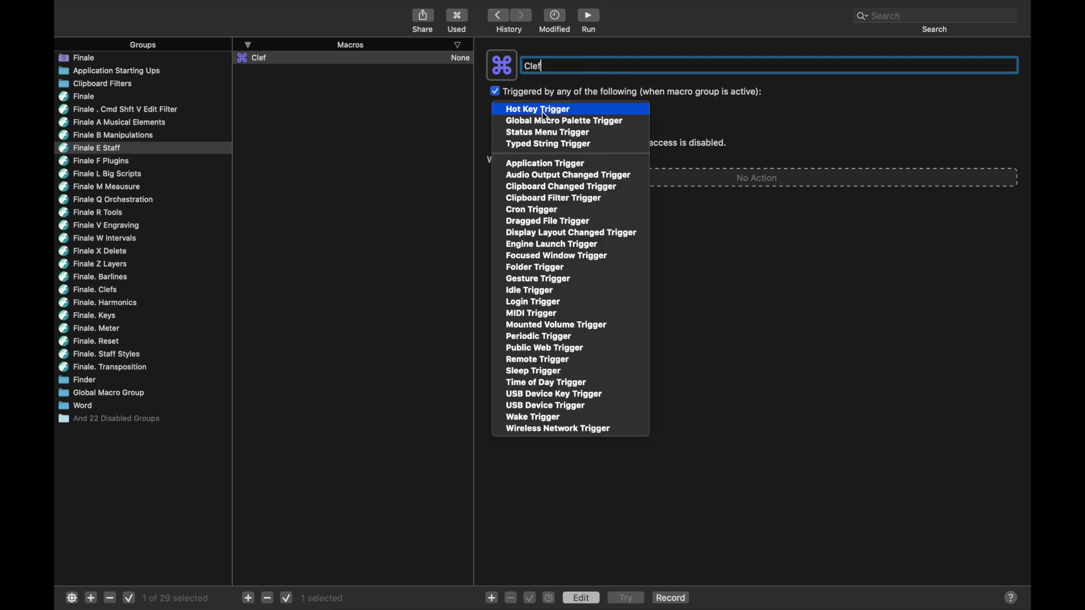
click(541, 112)
key(c)
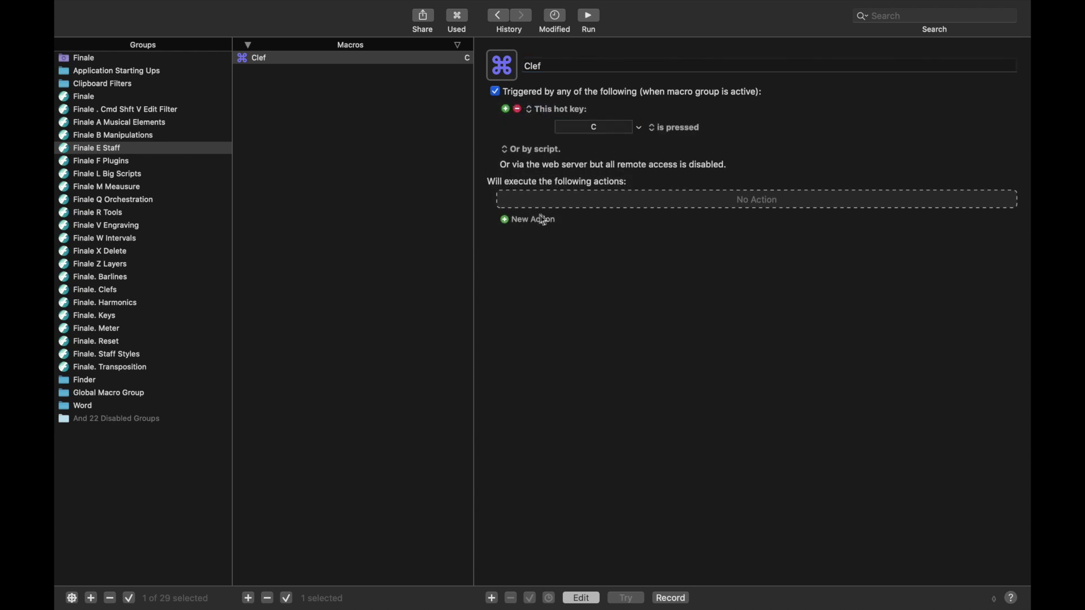
Add a Show Macro Group action showing the Finale. Clefs palette for one action
click(541, 220)
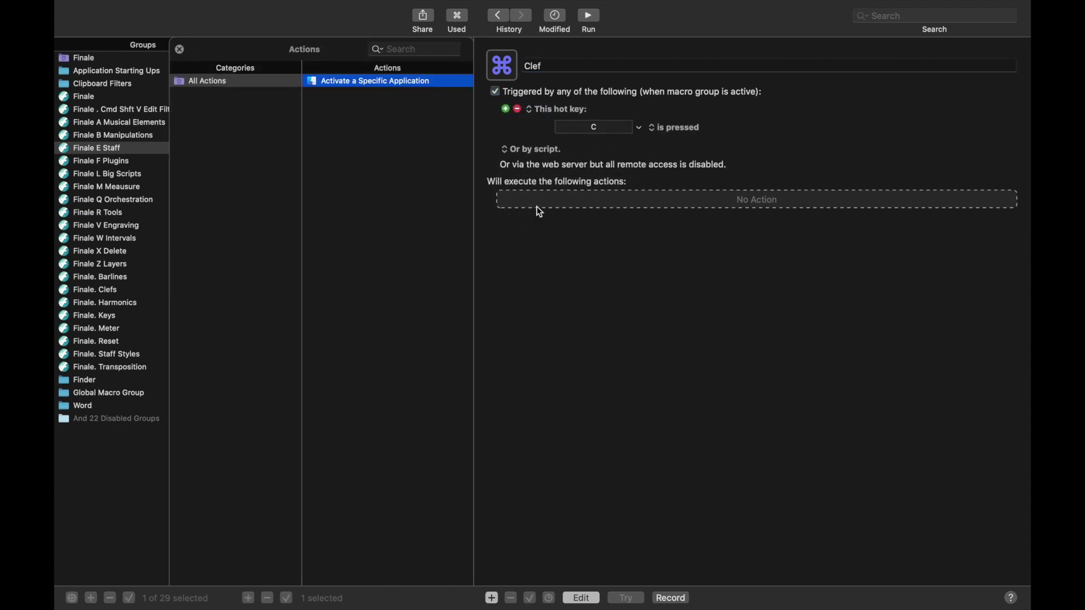
click(407, 51)
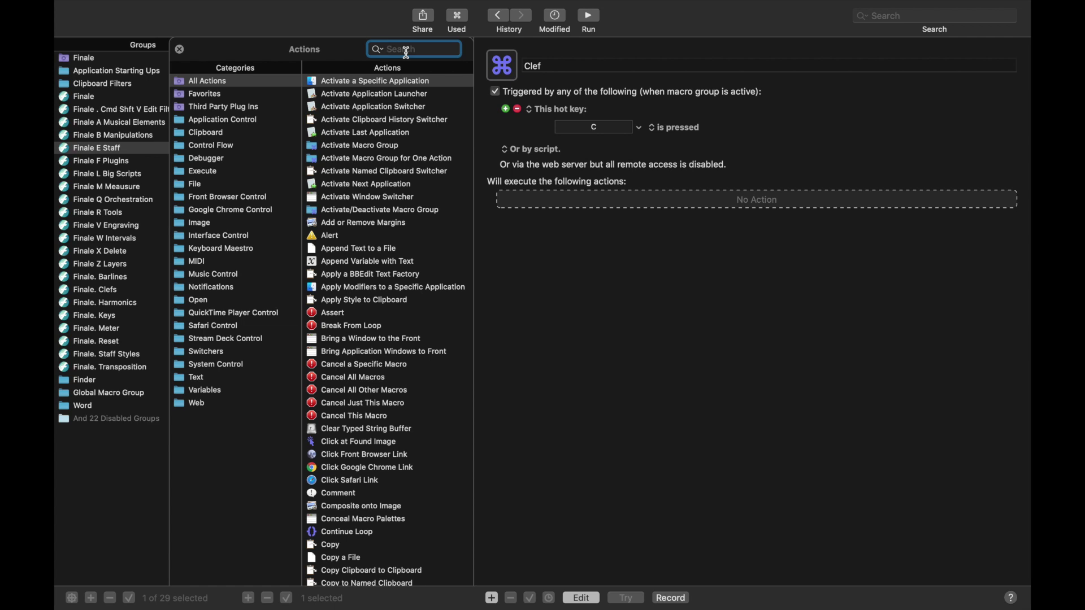
text(show m)
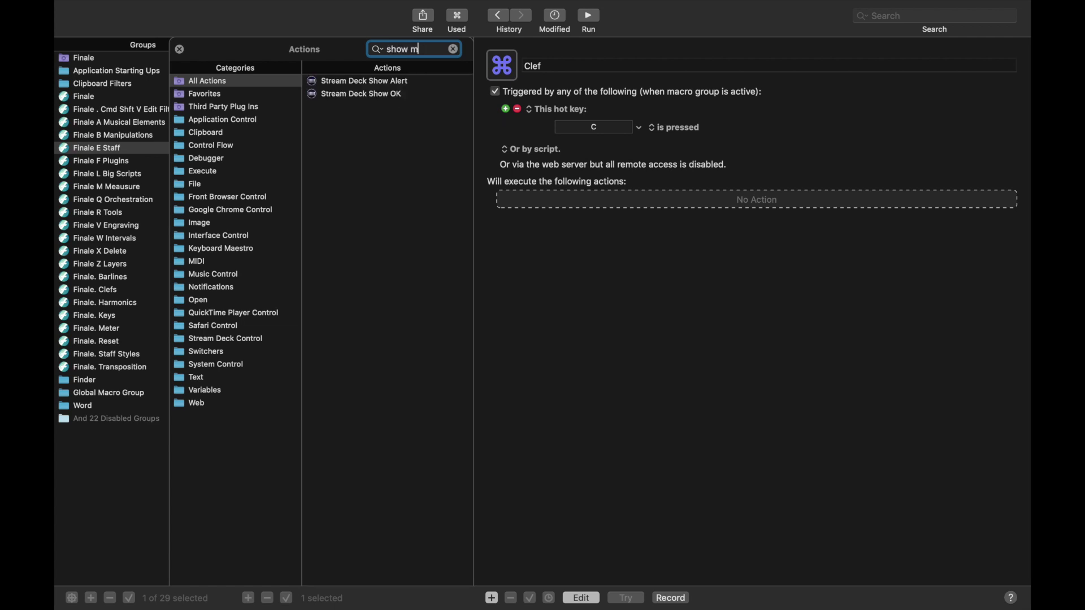
text(acro)
double_click(375, 96)
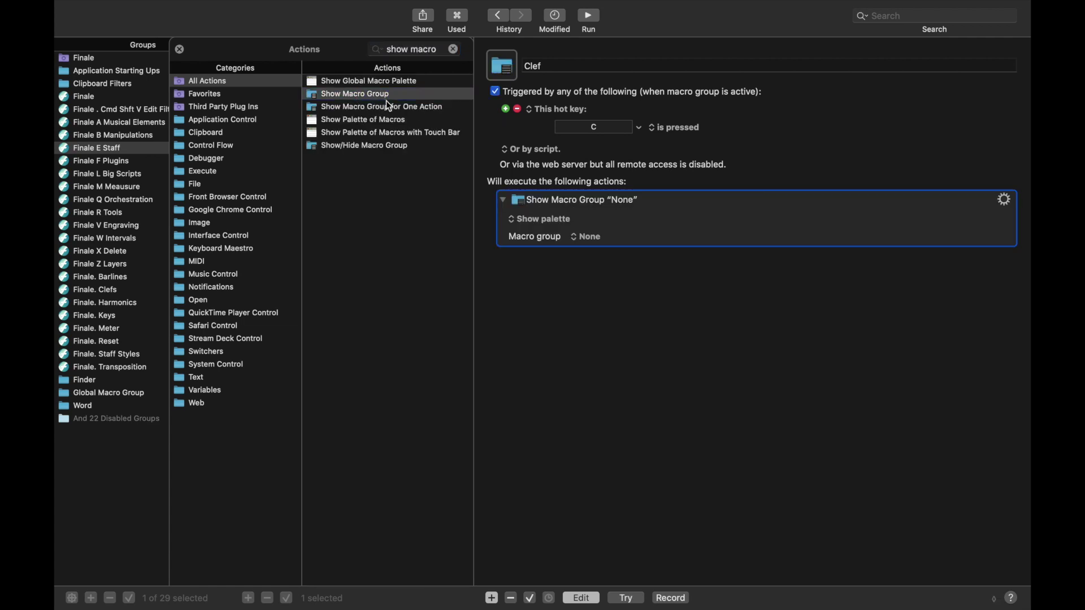
click(557, 210)
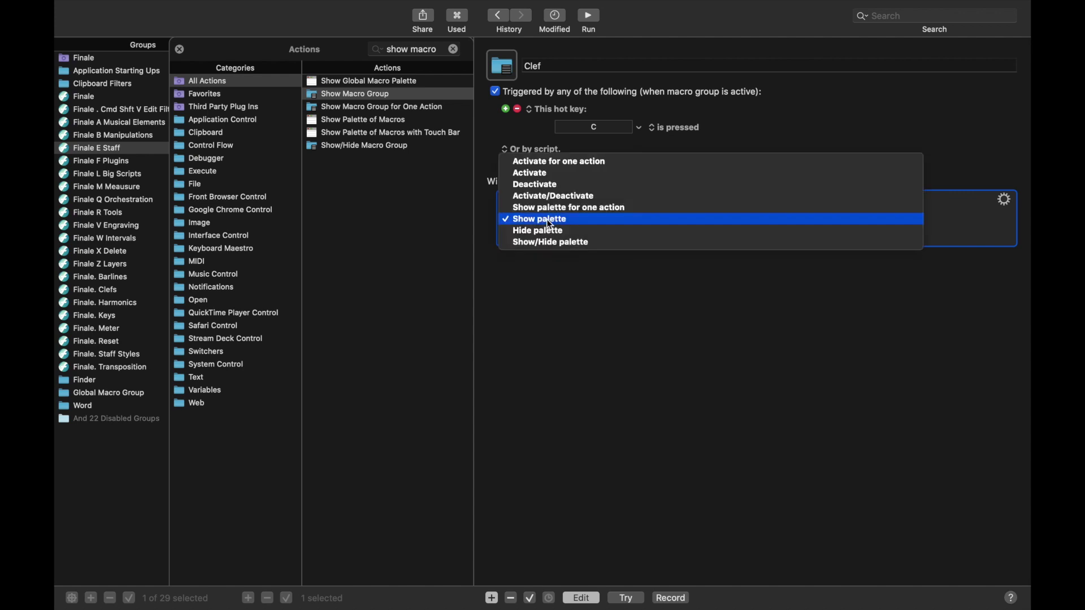
click(561, 212)
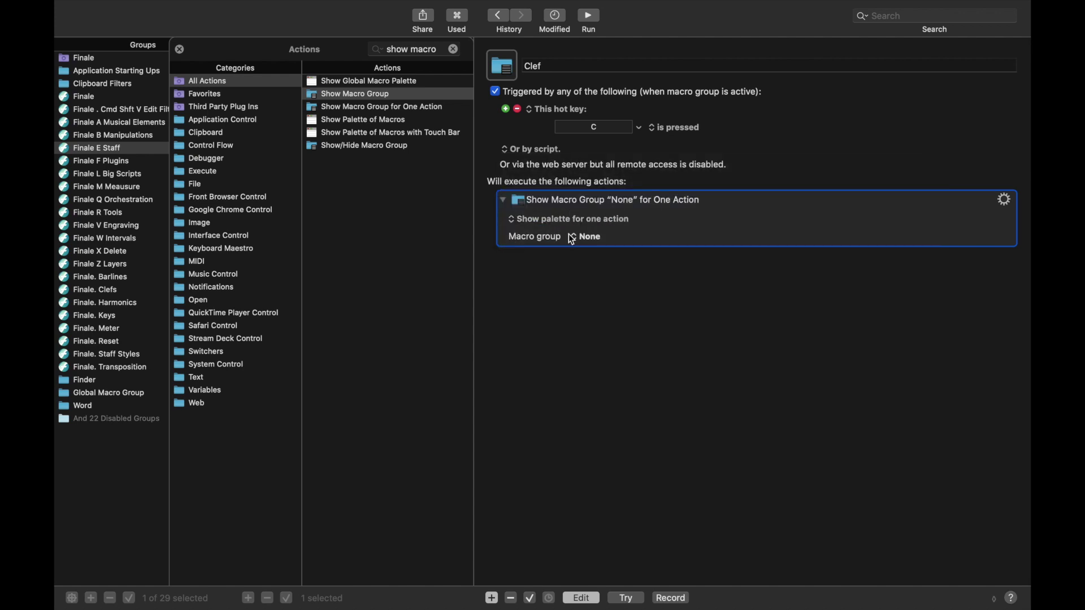
click(589, 236)
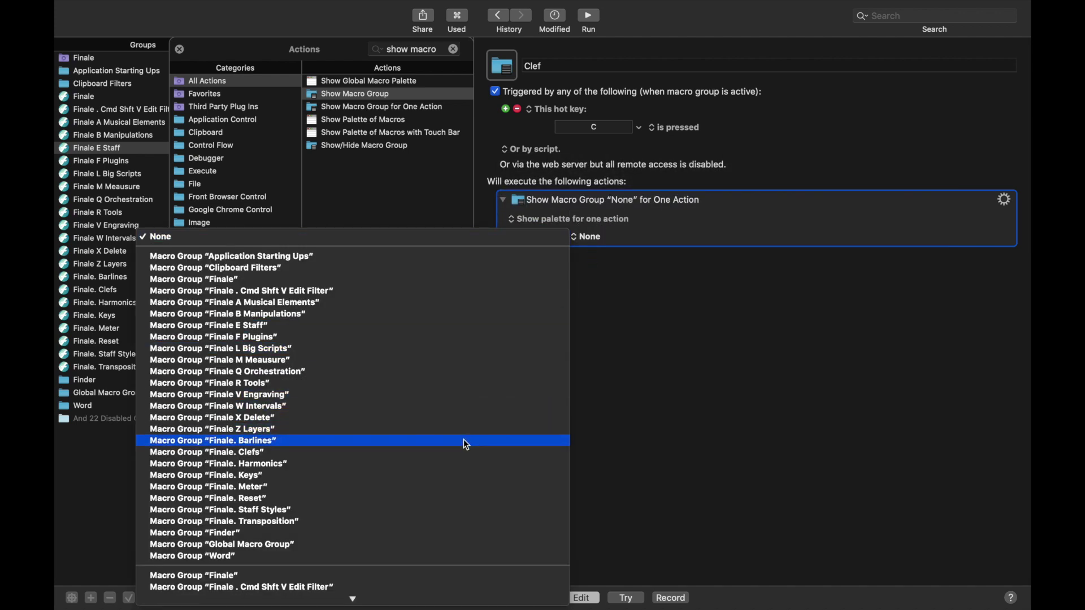
click(462, 451)
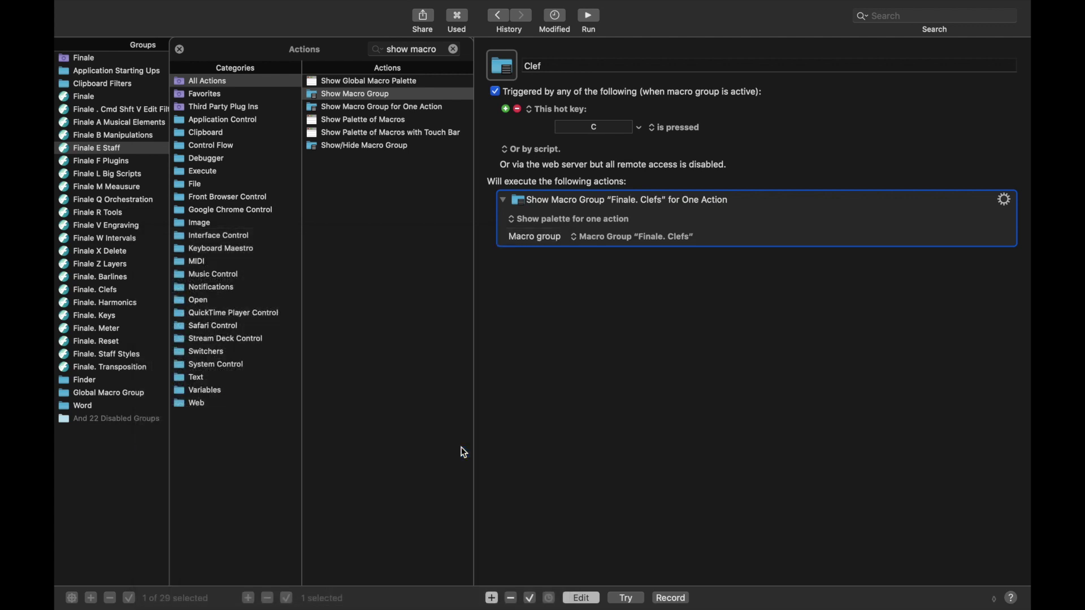
click(179, 50)
click(149, 149)
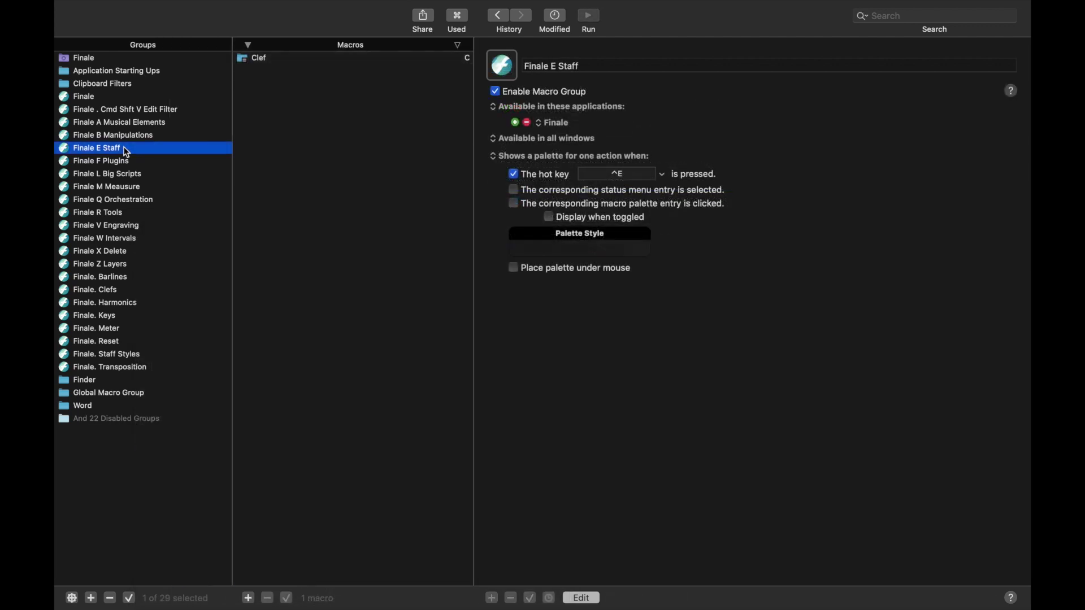
In the Finale. Clefs group, create a 'Bass Clef' macro with a hot key trigger of D
click(121, 292)
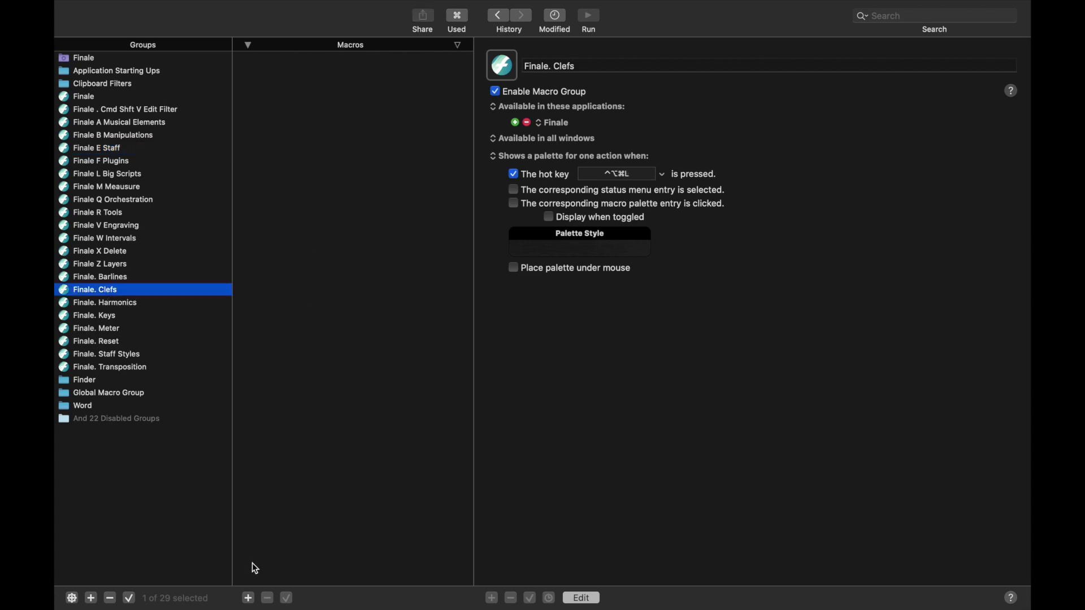
click(248, 598)
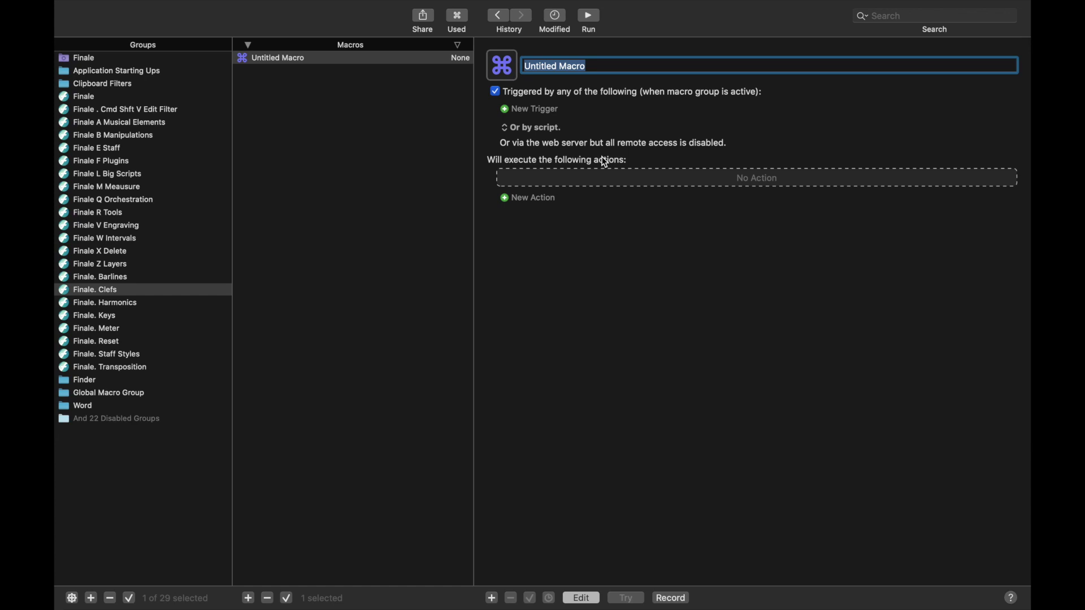
text(Bass Clef)
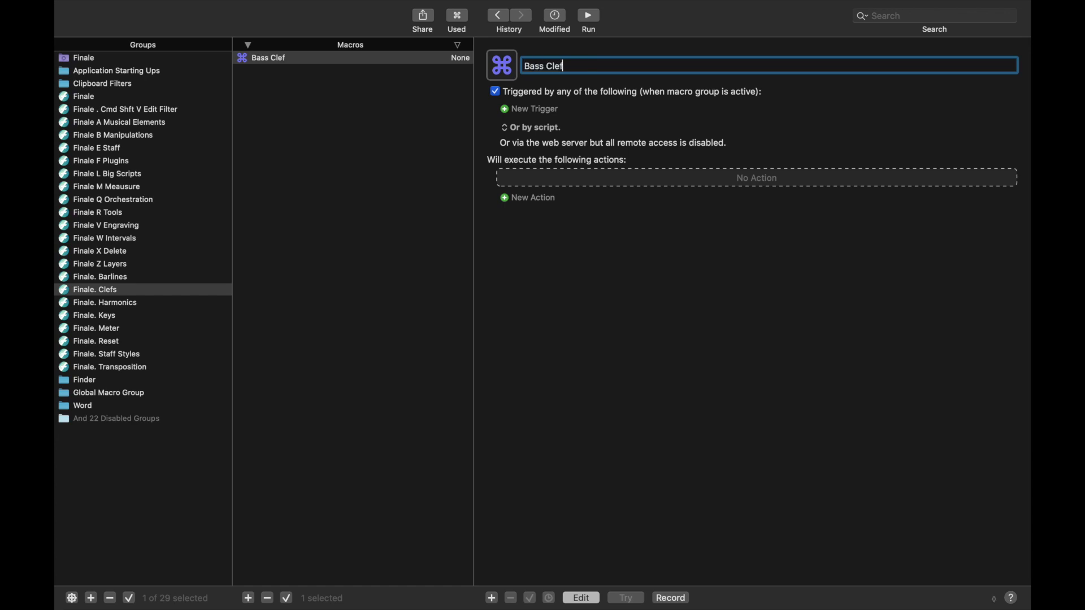
click(530, 110)
click(532, 107)
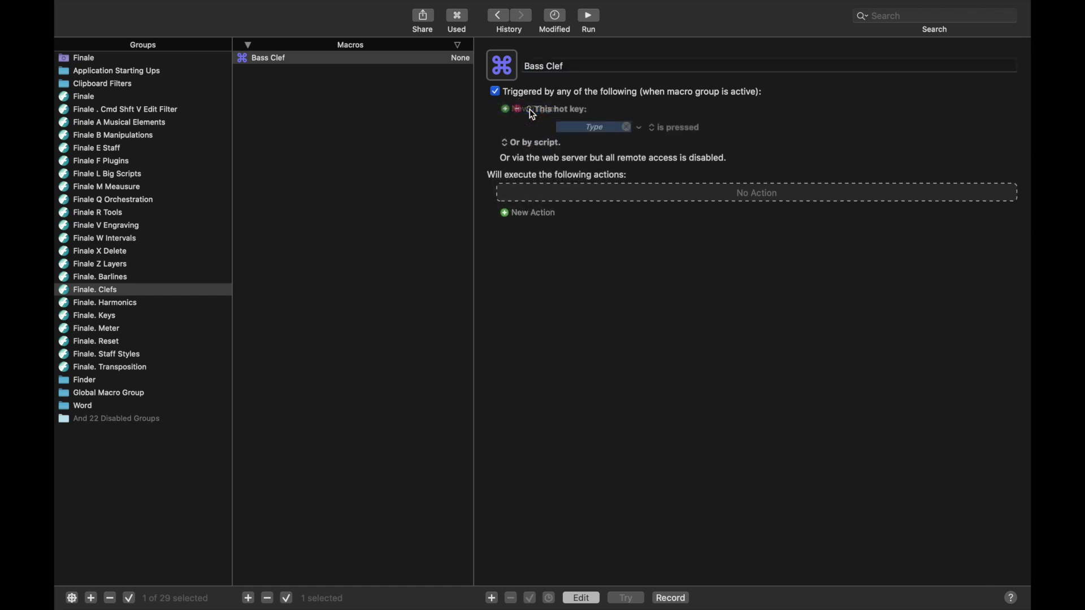
key(d)
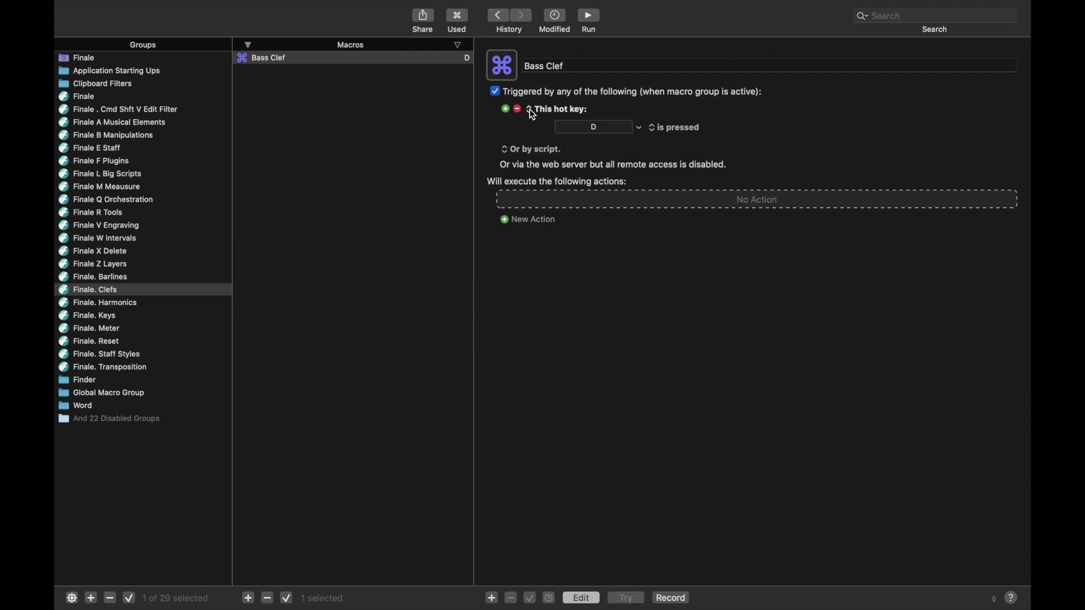
click(527, 222)
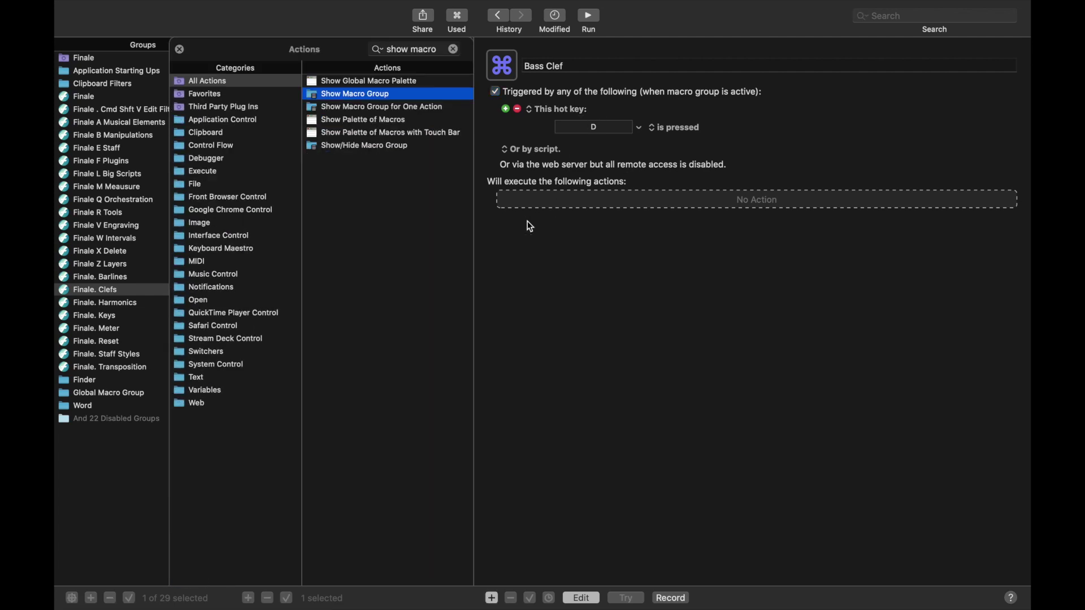
Add a Select or Show a Menu Item action choosing Finale > Tools > Clef
key(super+f)
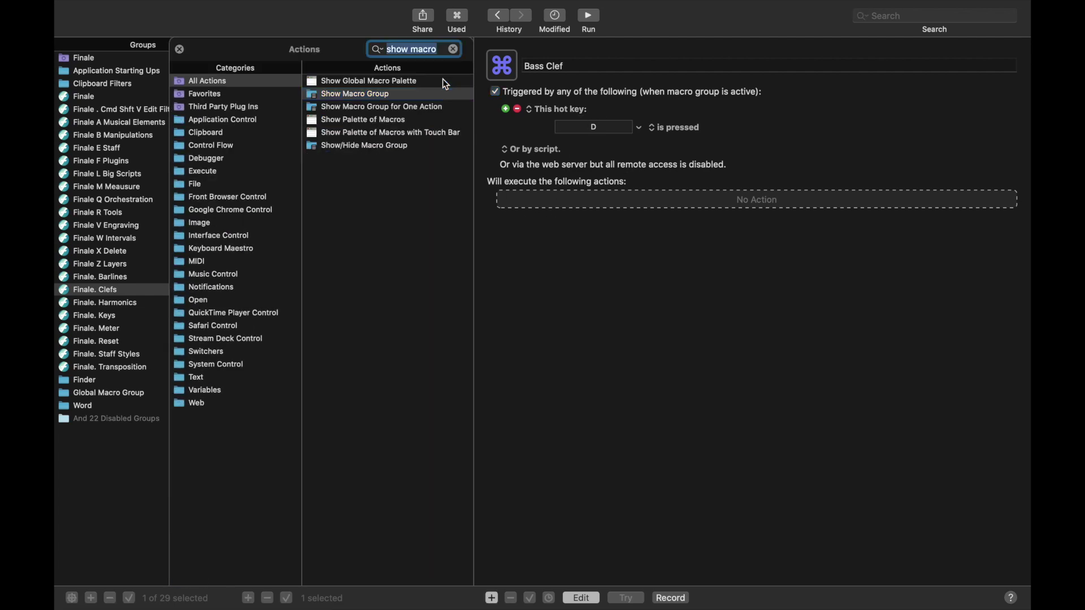
text(menu)
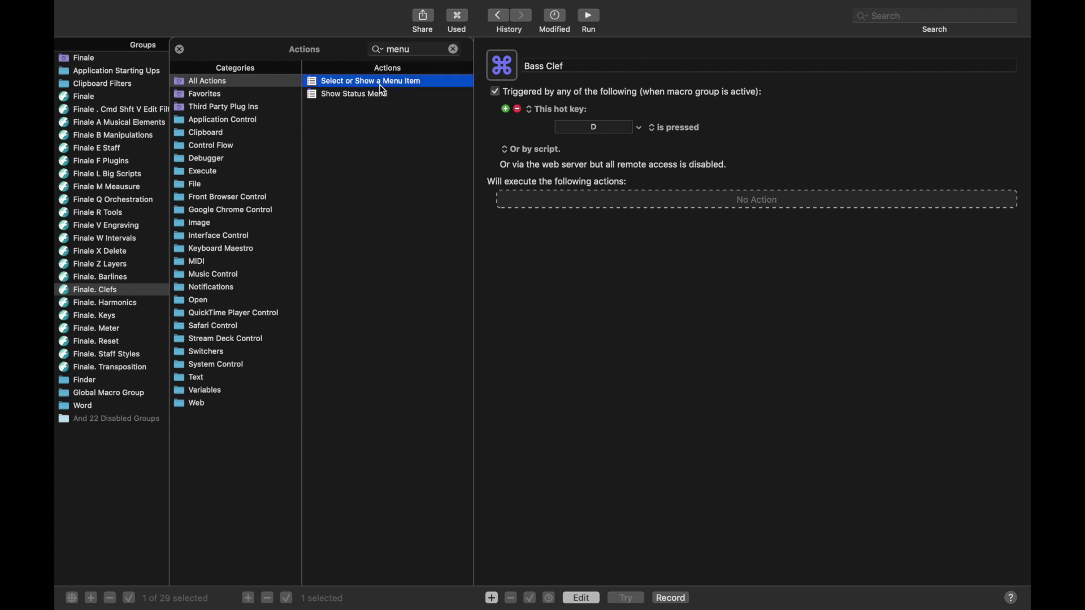
double_click(380, 84)
click(984, 220)
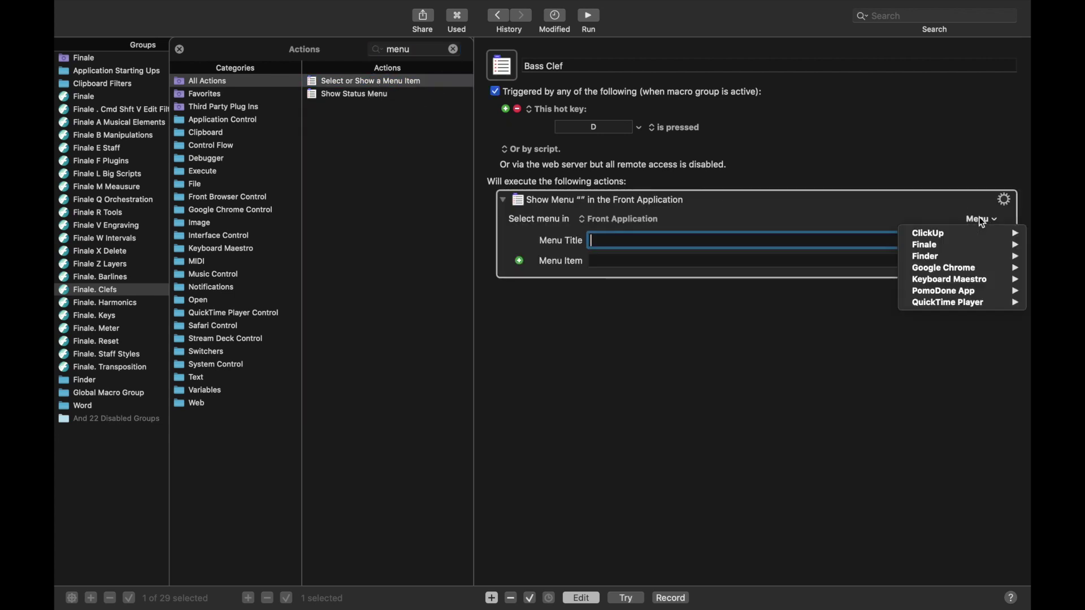
mouse_move(951, 245)
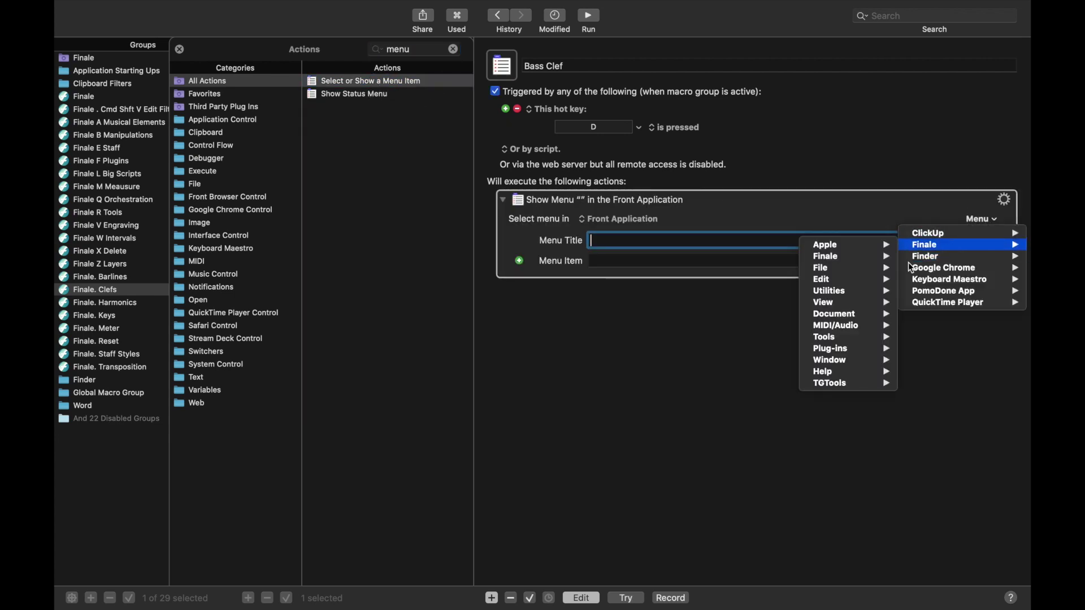
mouse_move(841, 339)
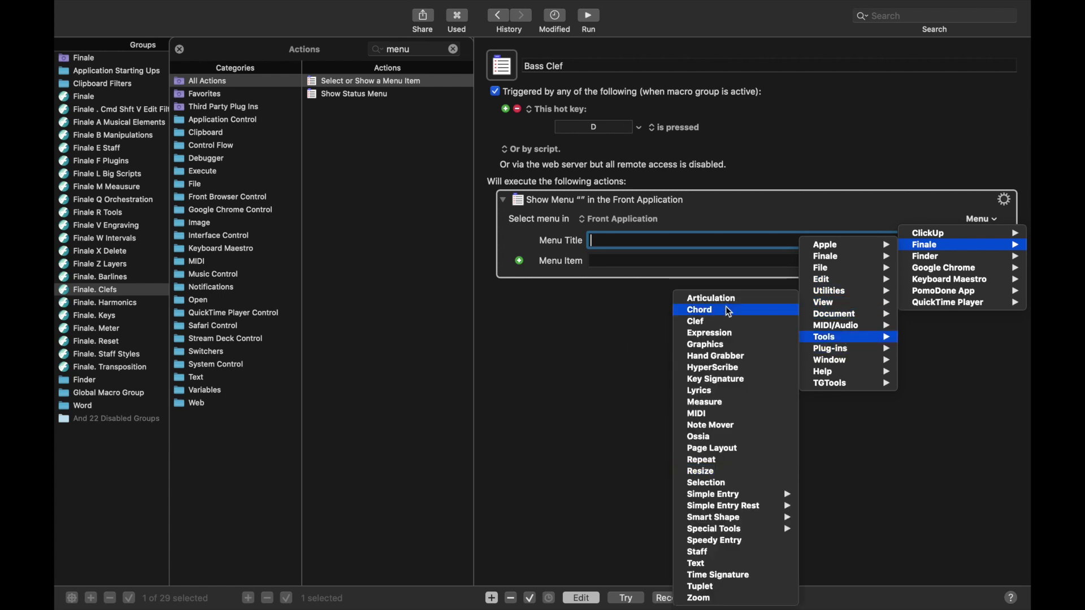
click(719, 323)
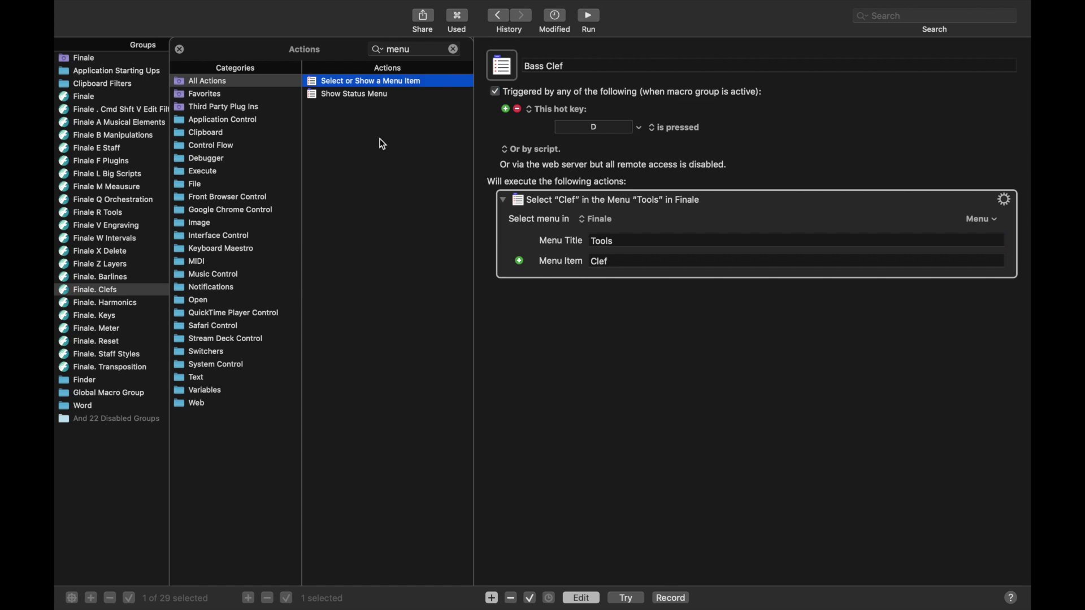
Add a Type a Keystroke action that types 4
double_click(408, 53)
text(keys)
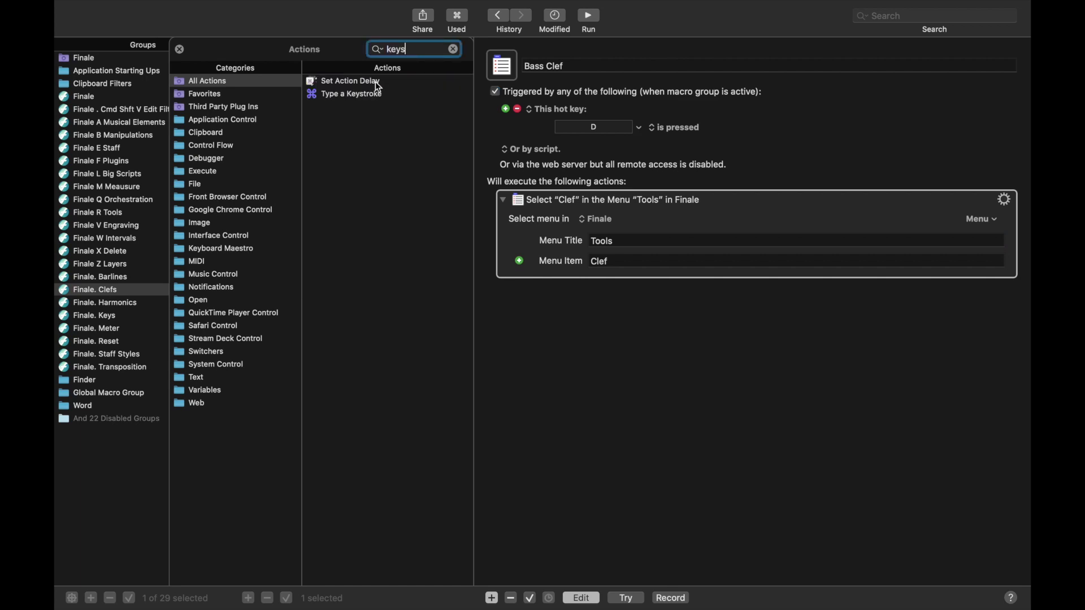
double_click(364, 96)
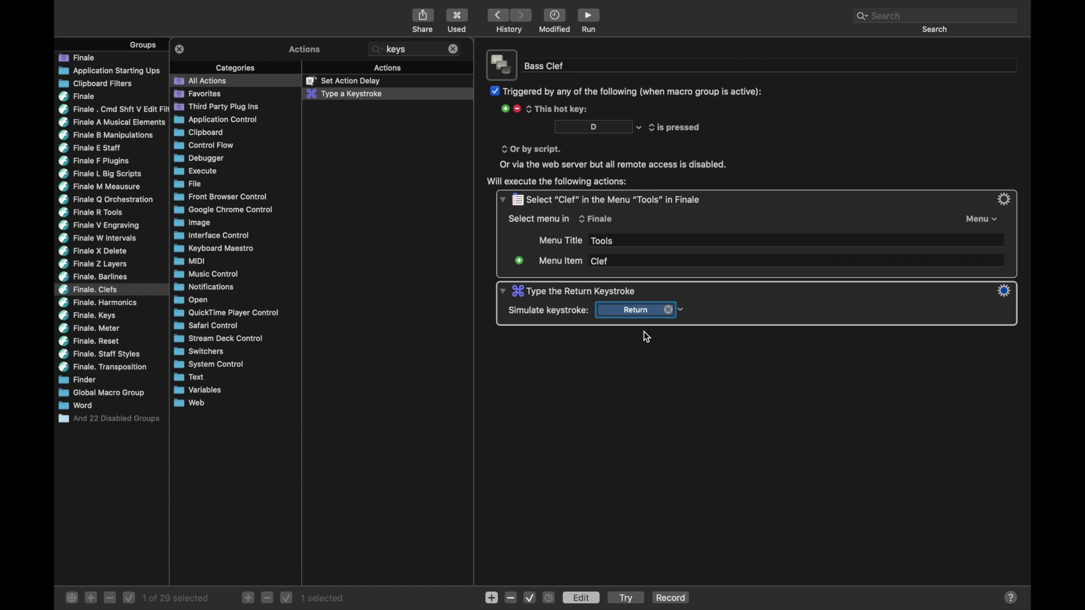
key(4)
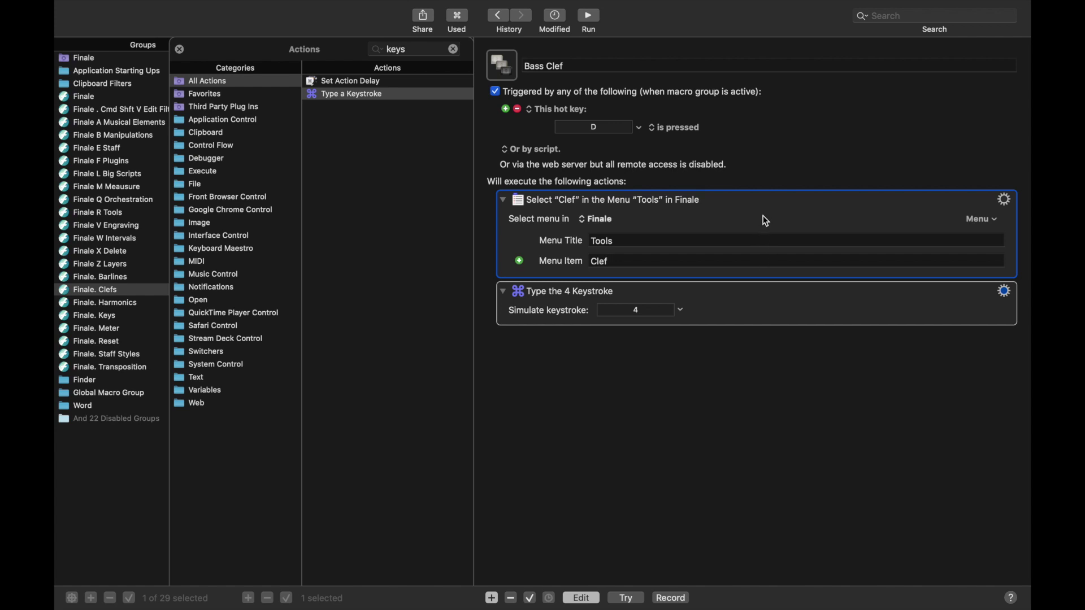
Duplicate the Clef menu action, move it below the keystroke, and change its item to Selection
key(super+d)
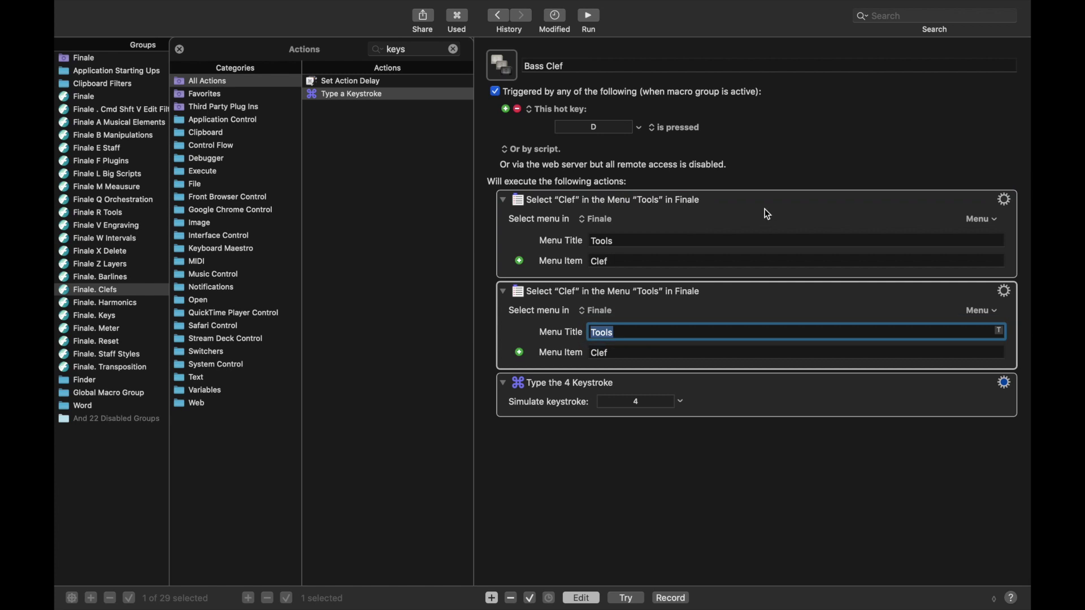
drag(738, 298, 733, 394)
drag(745, 300, 726, 412)
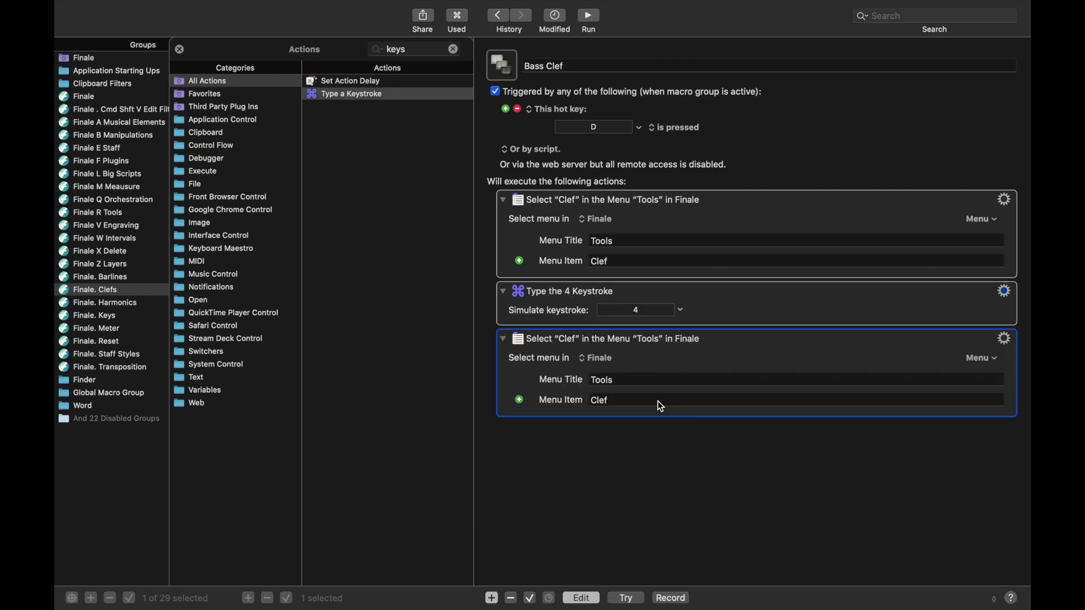
double_click(620, 403)
text(Select)
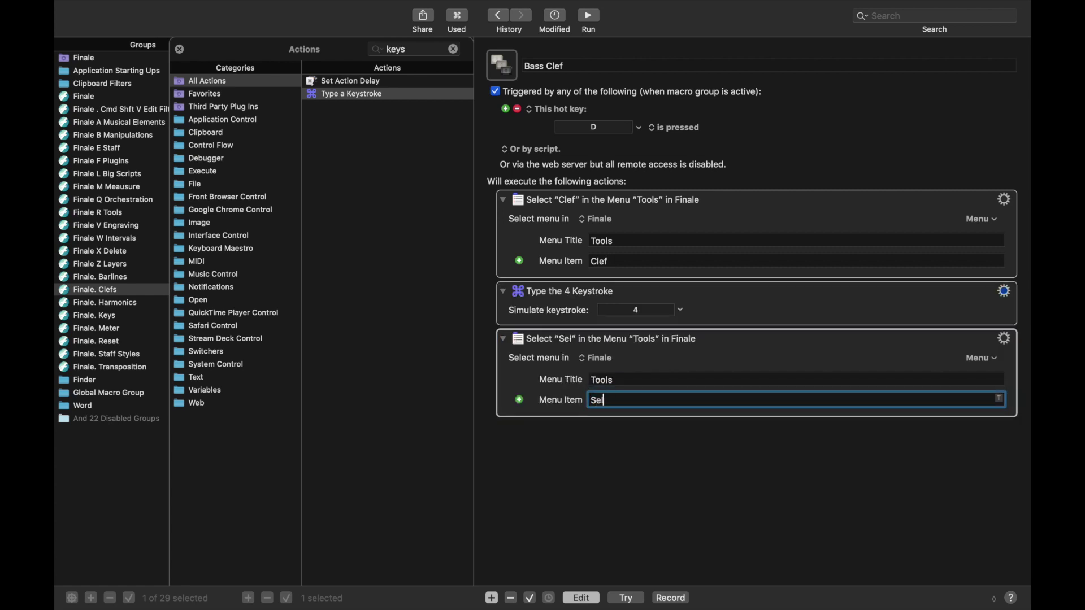
text(ion)
click(179, 49)
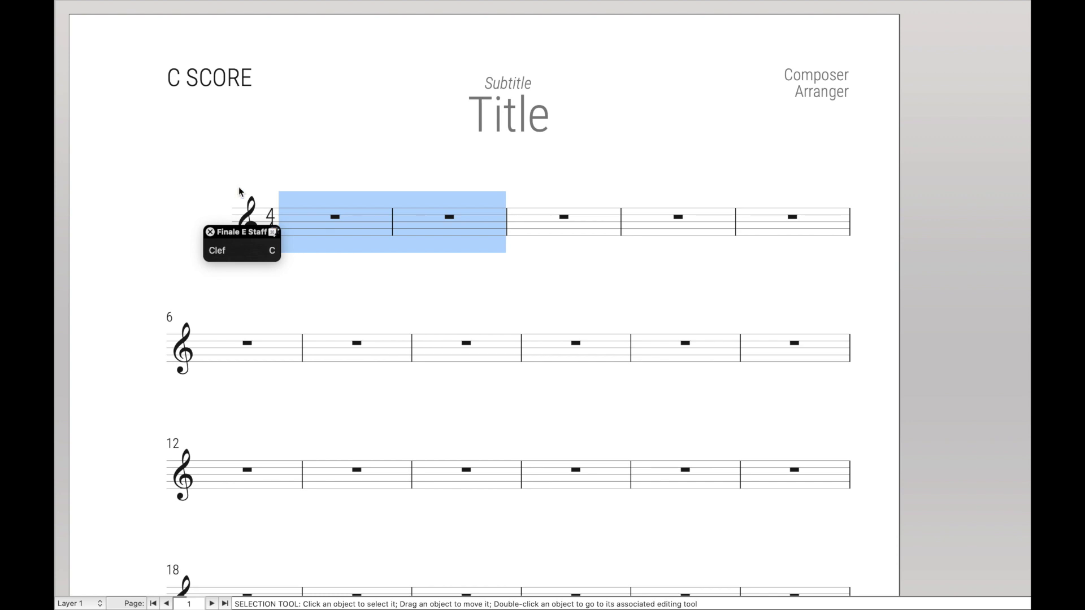
Move the palettes off the score, open Finale. Clefs with C, and run Bass Clef with D
drag(236, 226, 972, 27)
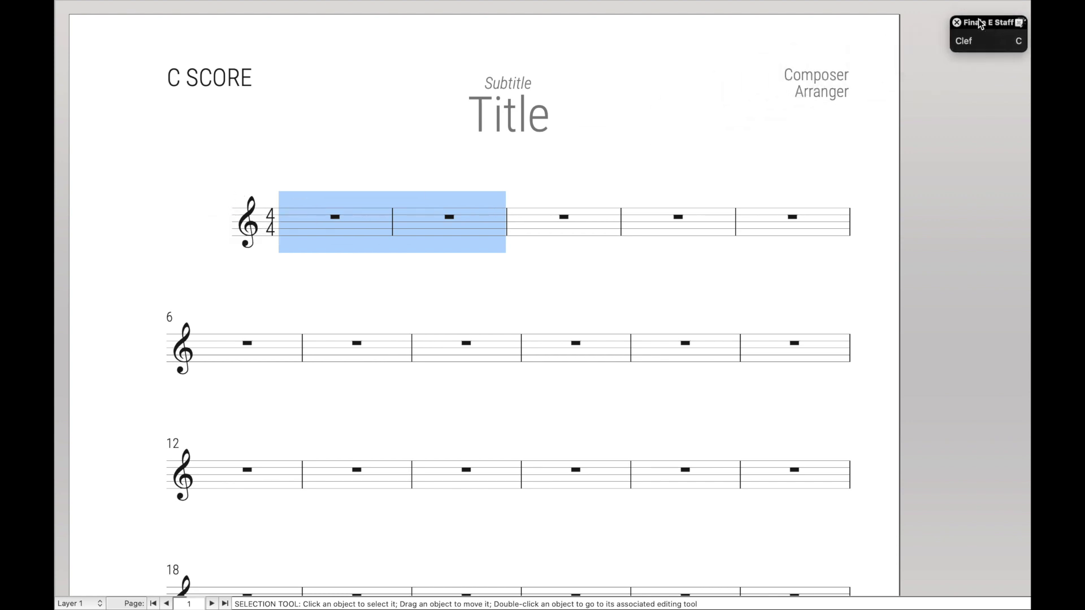
key(c)
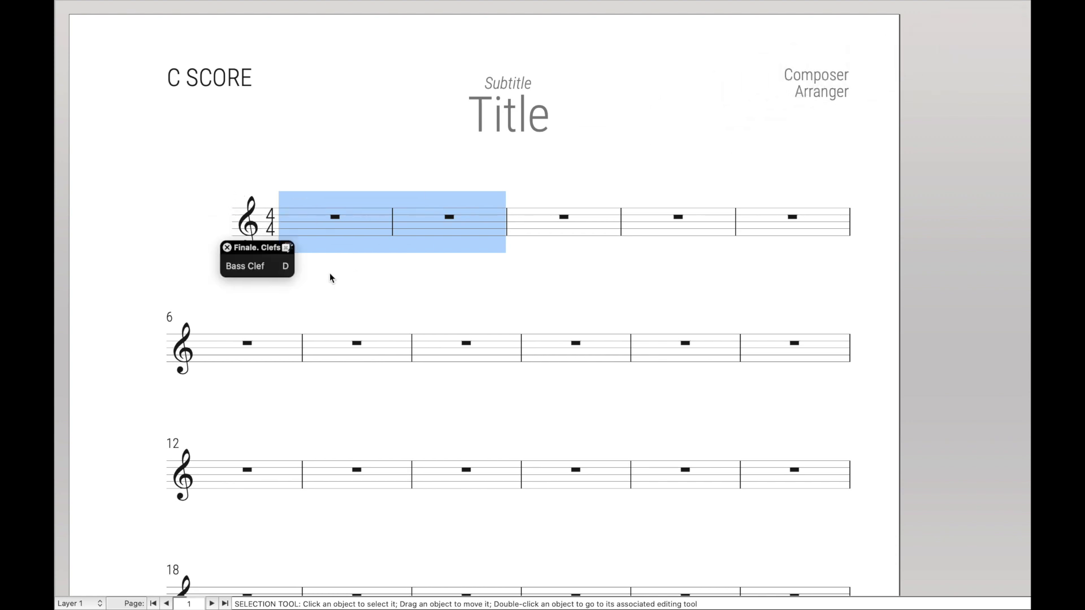
drag(266, 252, 994, 14)
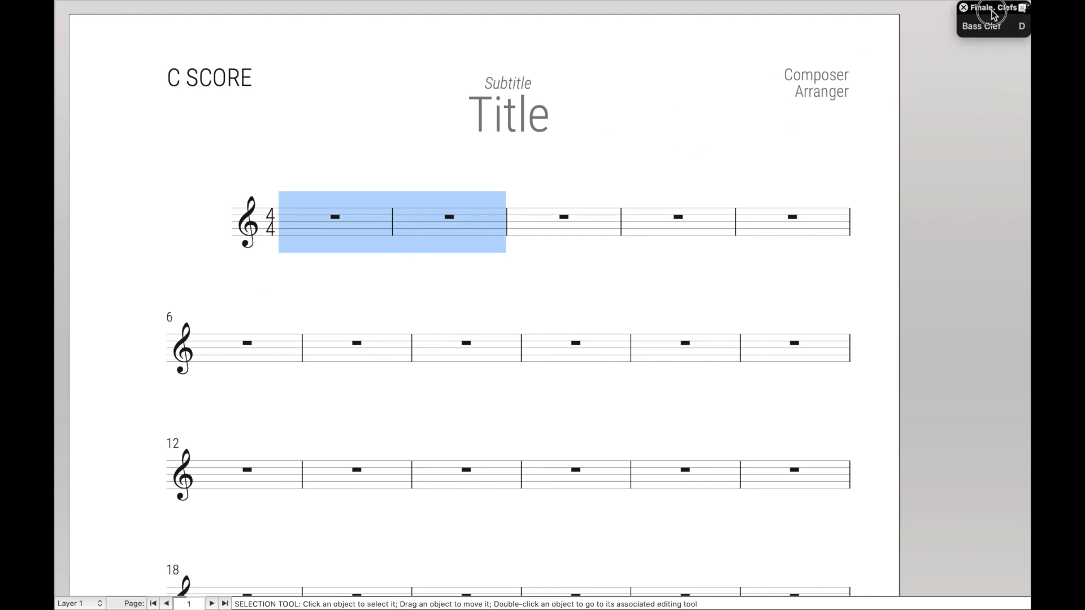
key(d)
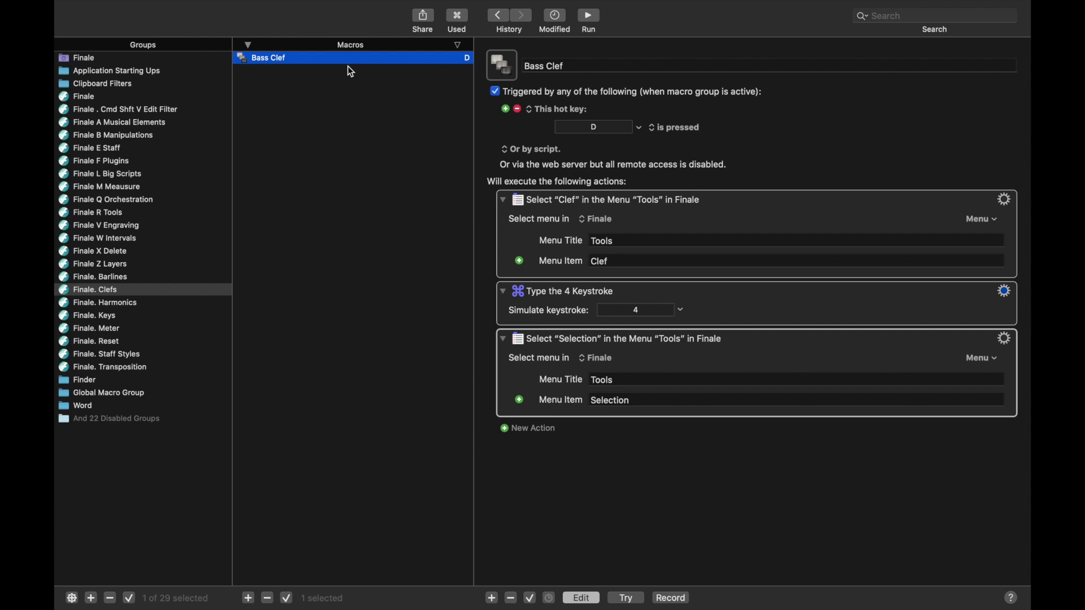
Duplicate Bass Clef into a 'Treble' macro with hot key F and keystroke 1
key(super+d)
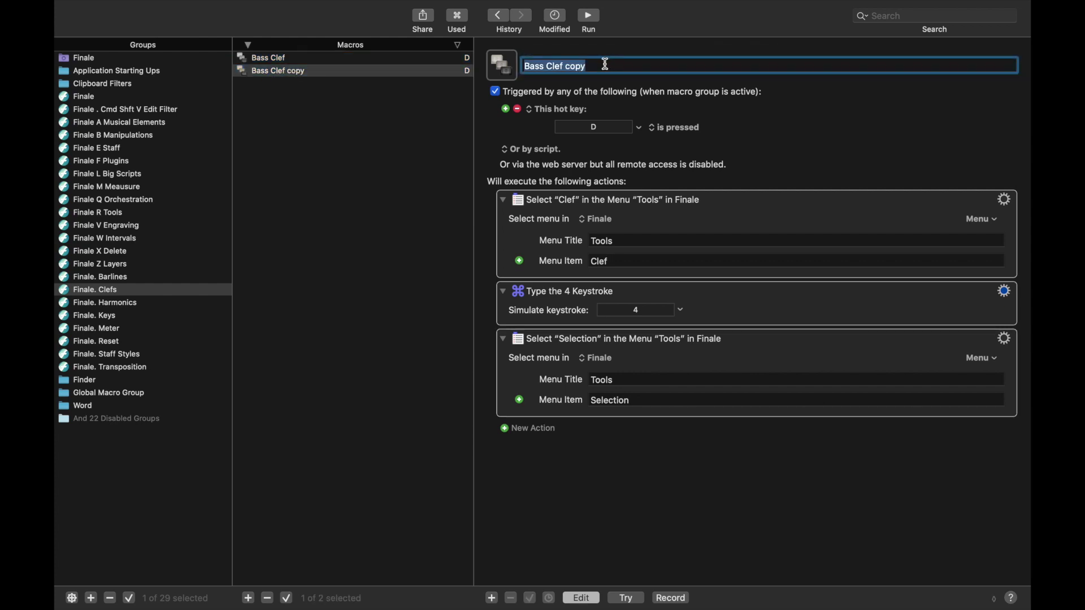
text(Treble)
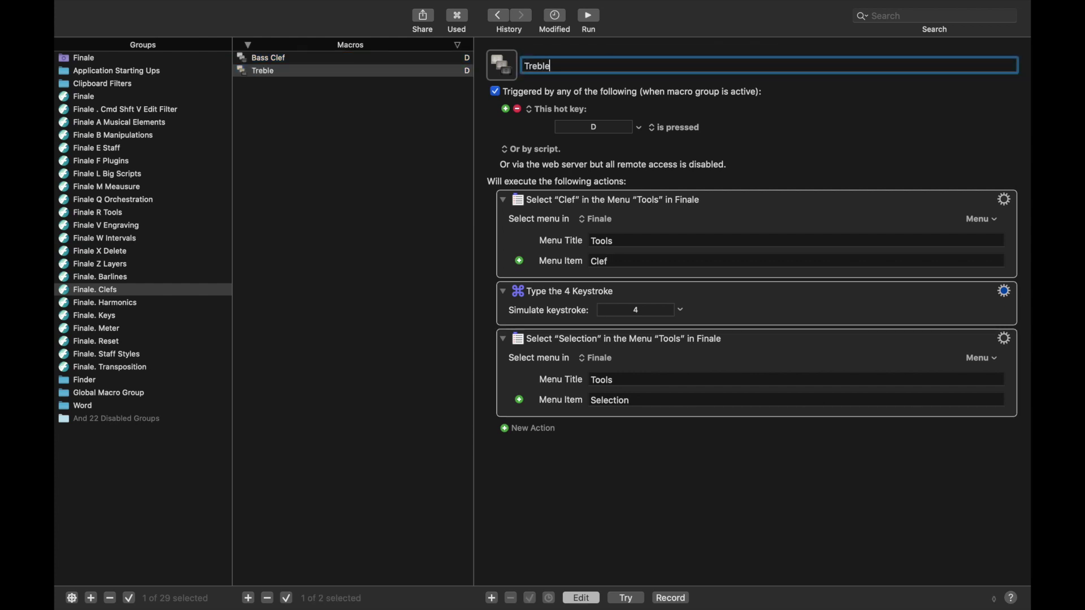
click(611, 132)
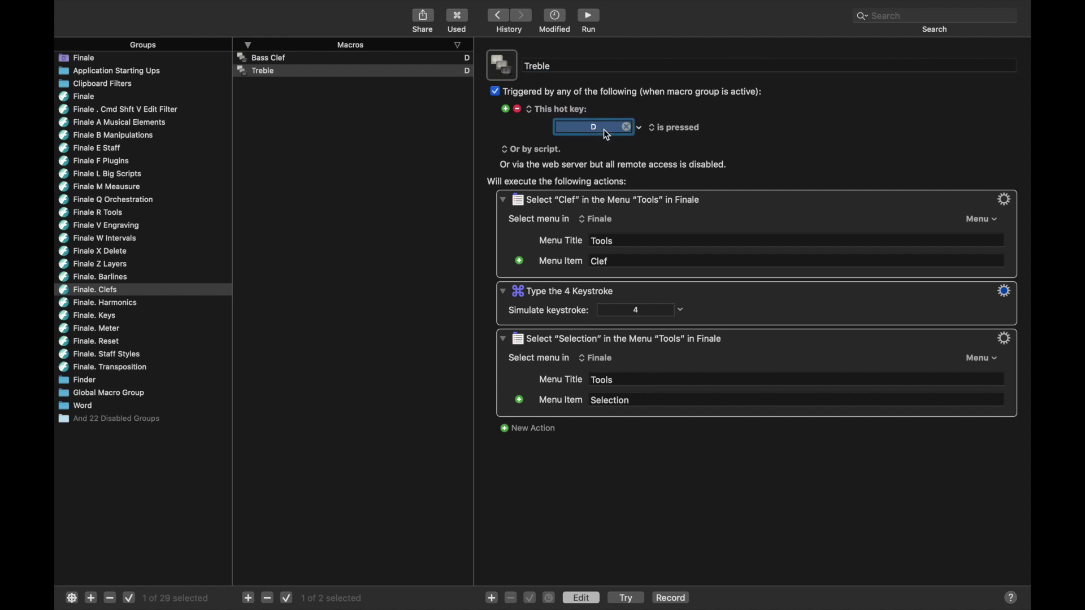
key(f)
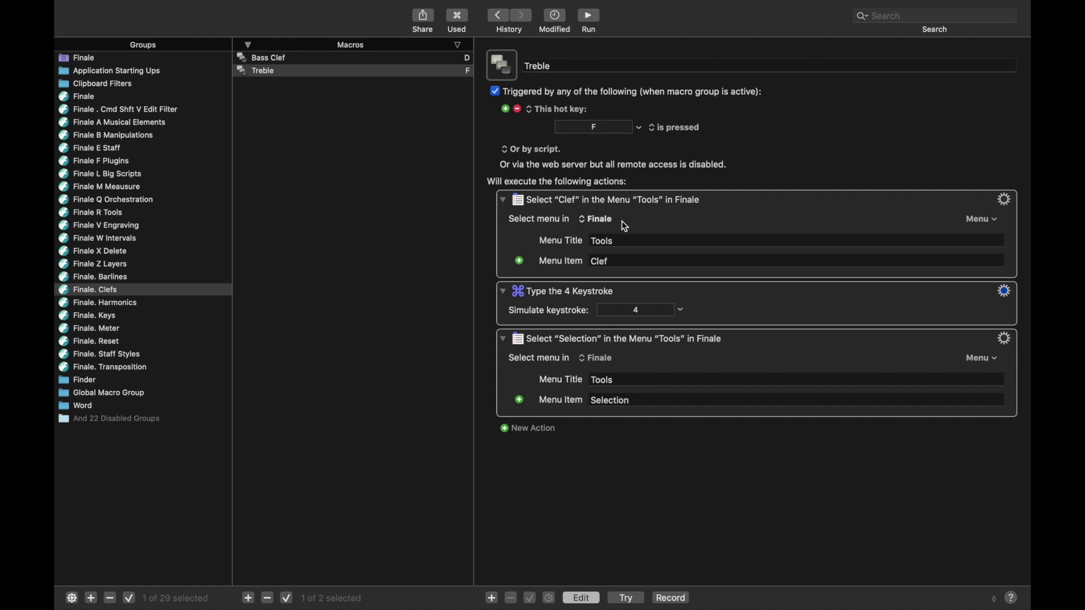
click(634, 319)
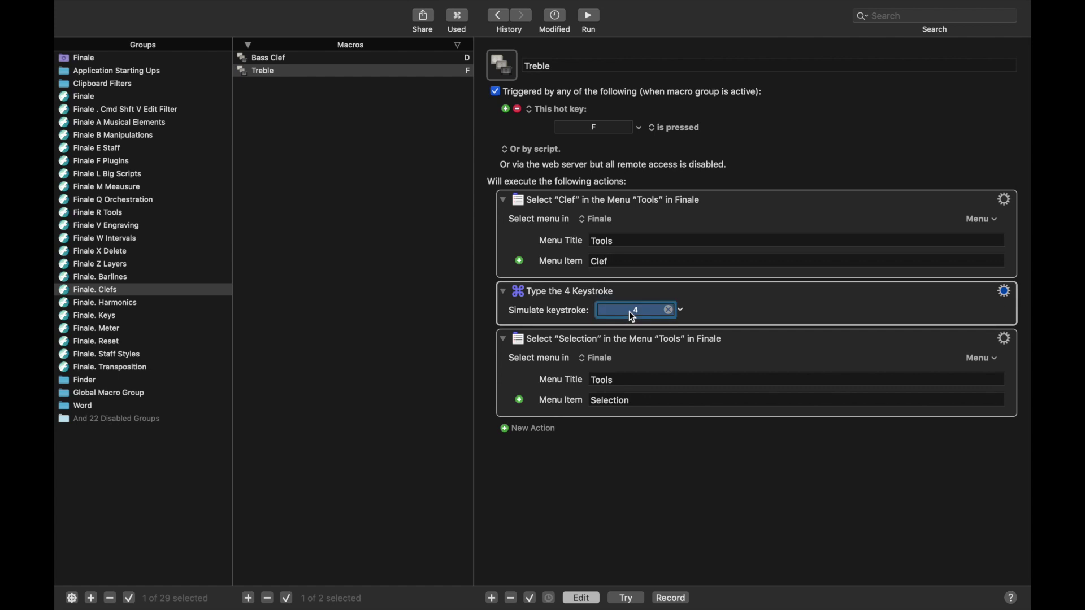
key(1)
click(319, 73)
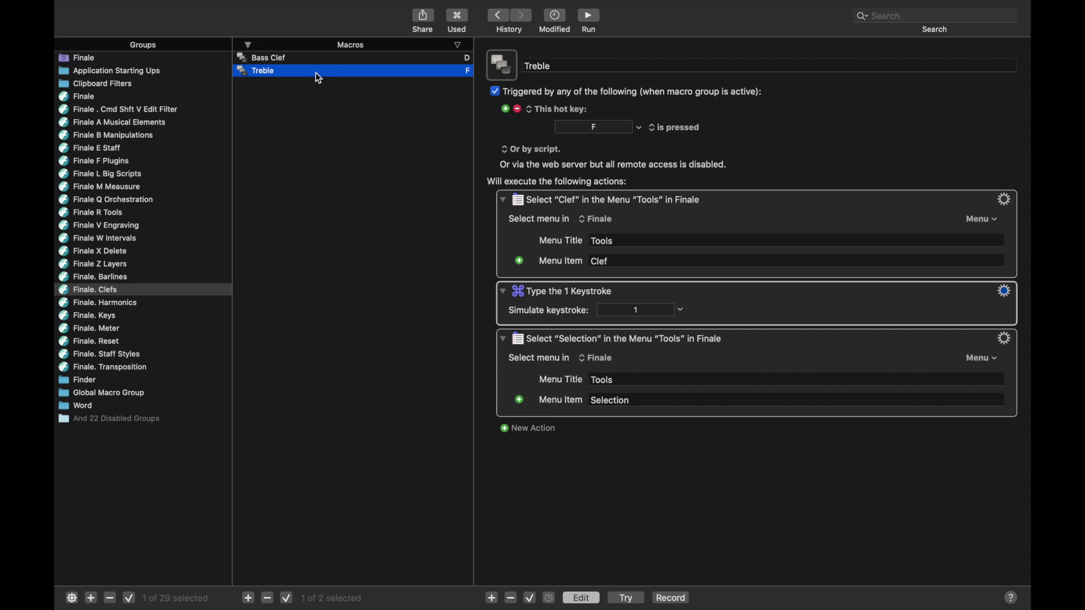
Duplicate Treble into an 'Alto' macro with hot key A and keystroke 2
key(super+d)
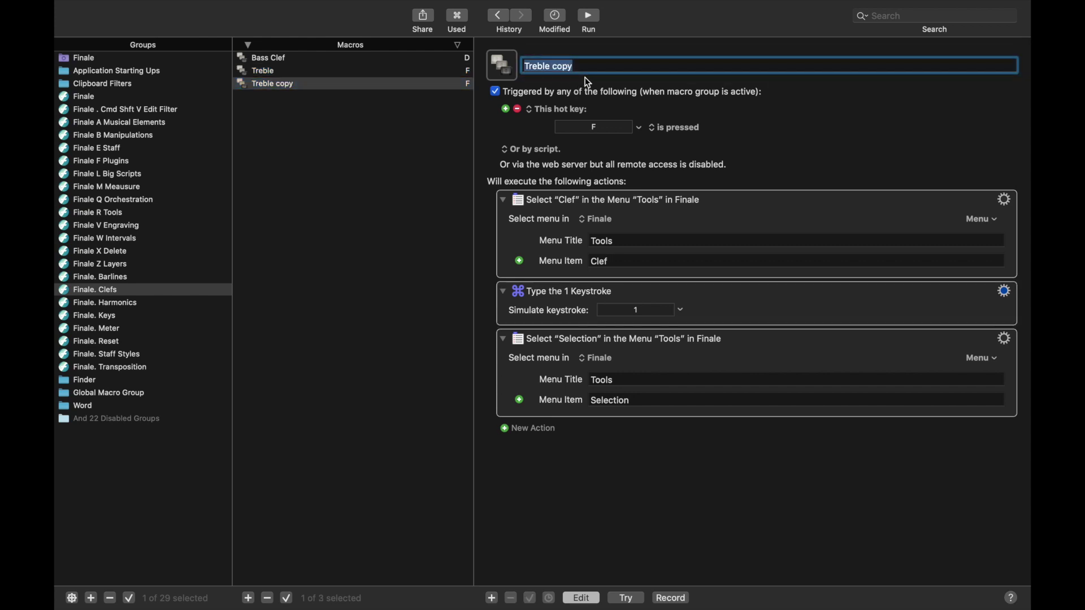
text(Alto)
click(599, 133)
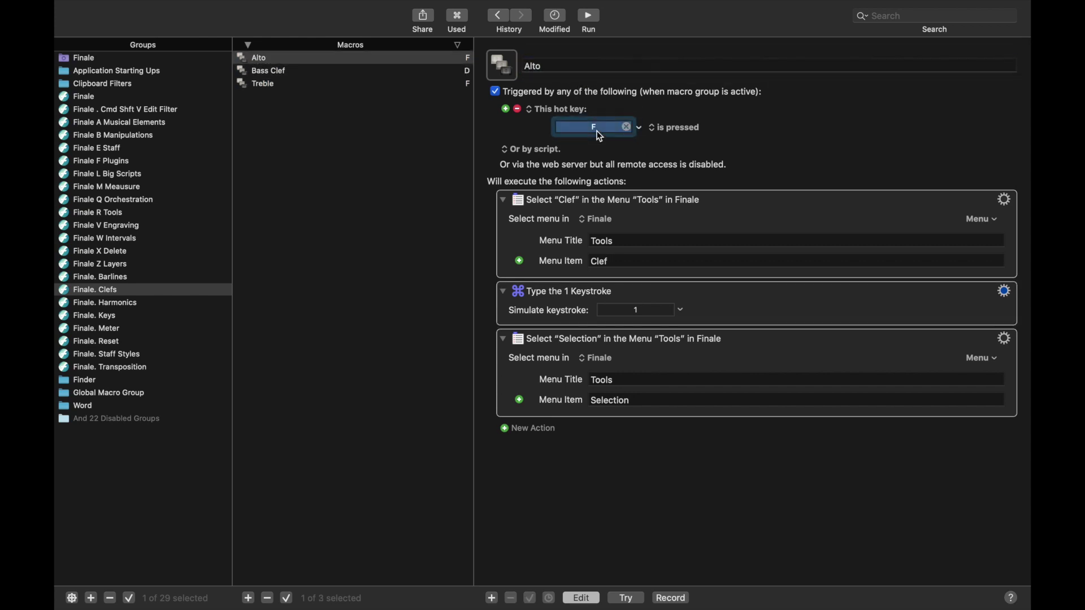
key(a)
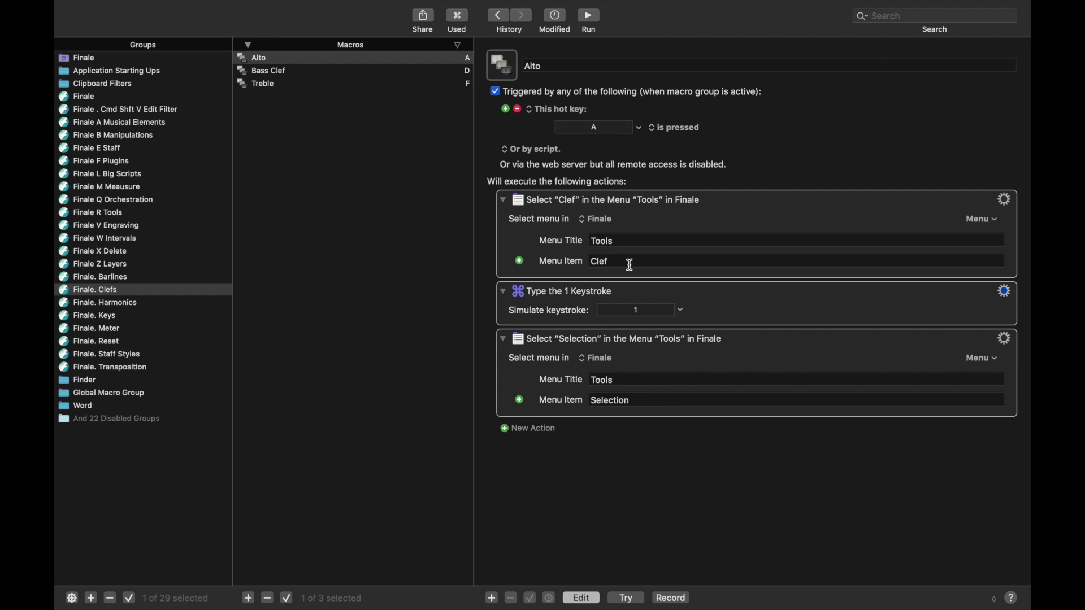
click(637, 314)
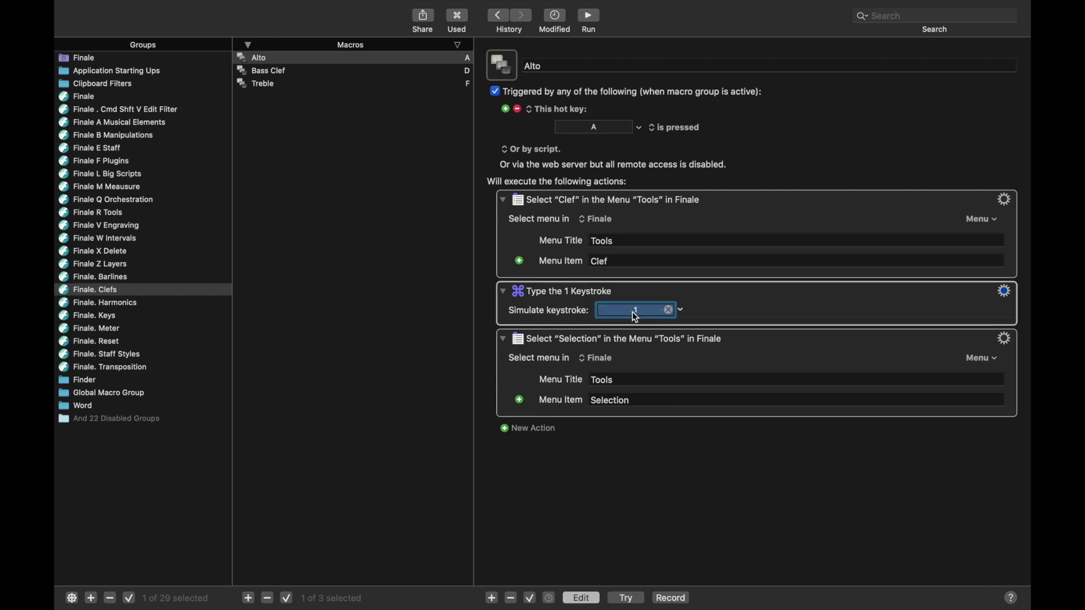
key(2)
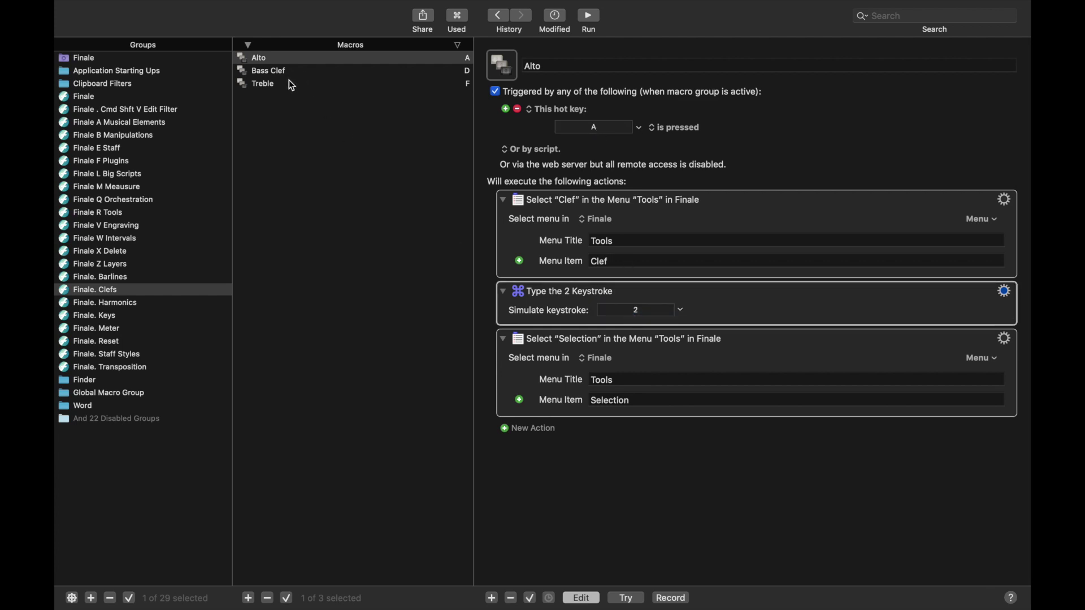
Duplicate Treble into a 'Tenor' macro with hot key S and start editing its keystroke
click(289, 80)
key(super+d)
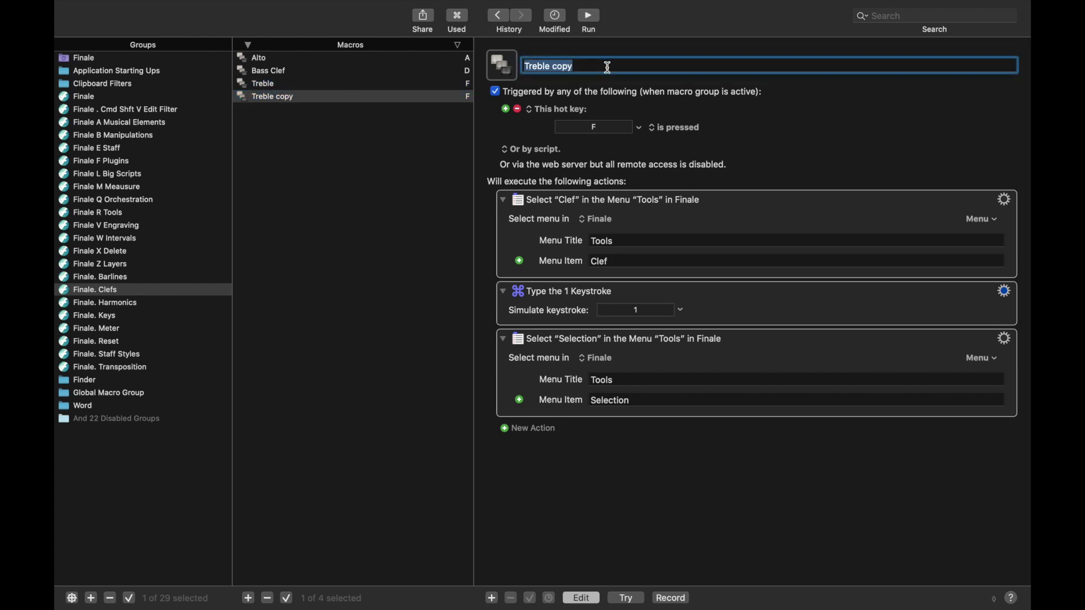
text(Tenor)
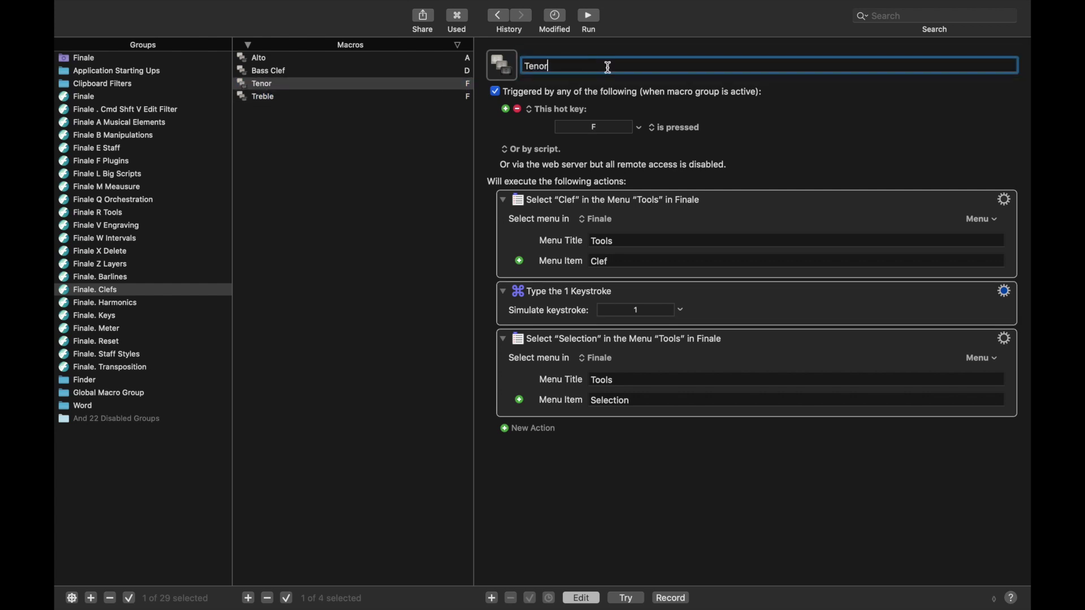
click(596, 134)
key(s)
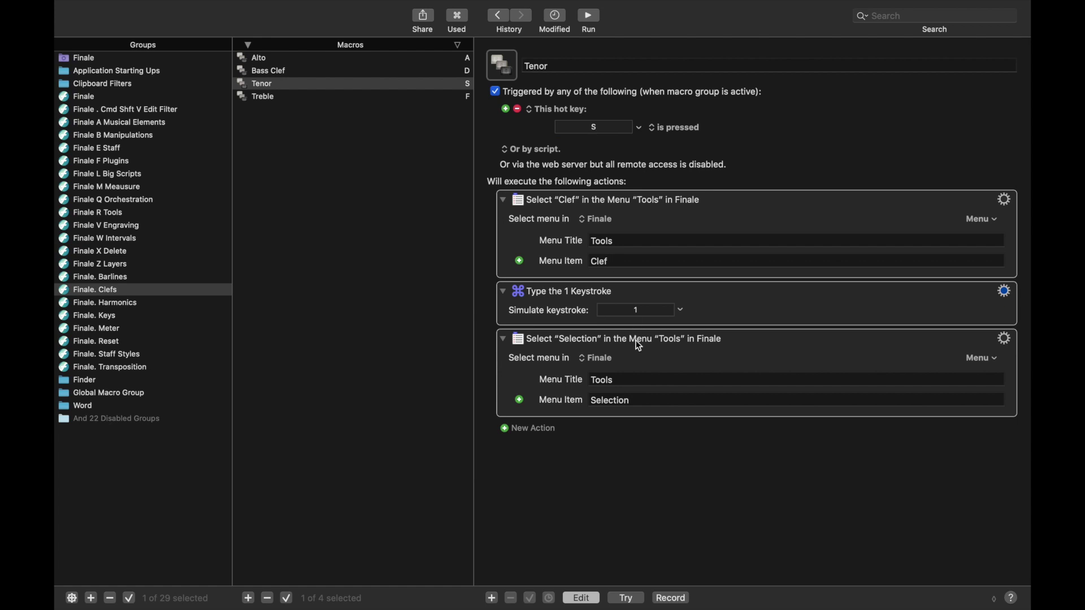
click(635, 313)
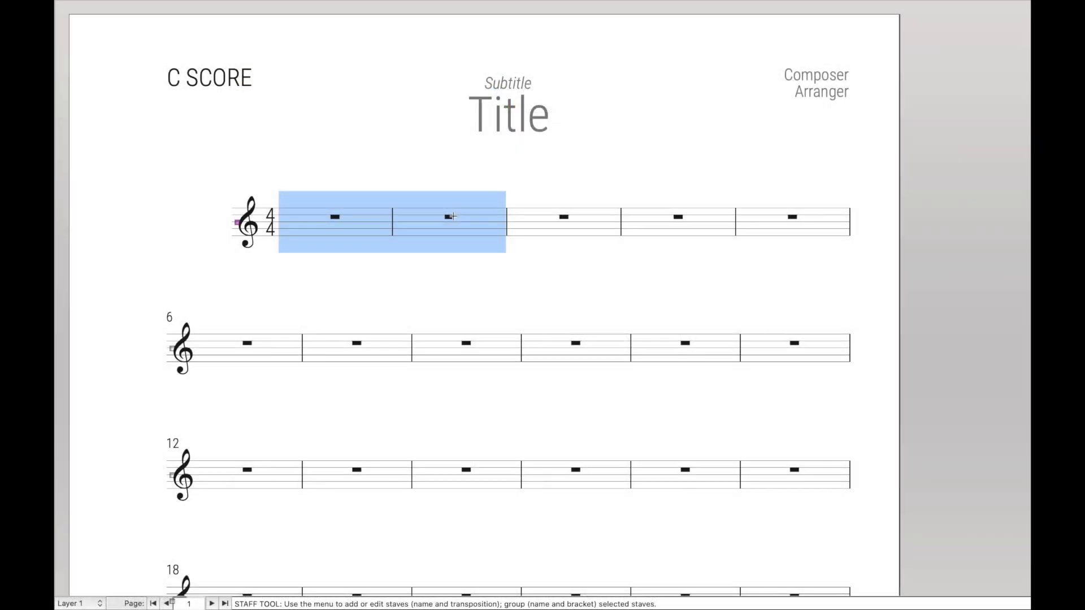
Switch to the Clef tool and dismiss the Change Clef dialog for measures 1–2 unchanged
key(r)
key(c)
double_click(452, 216)
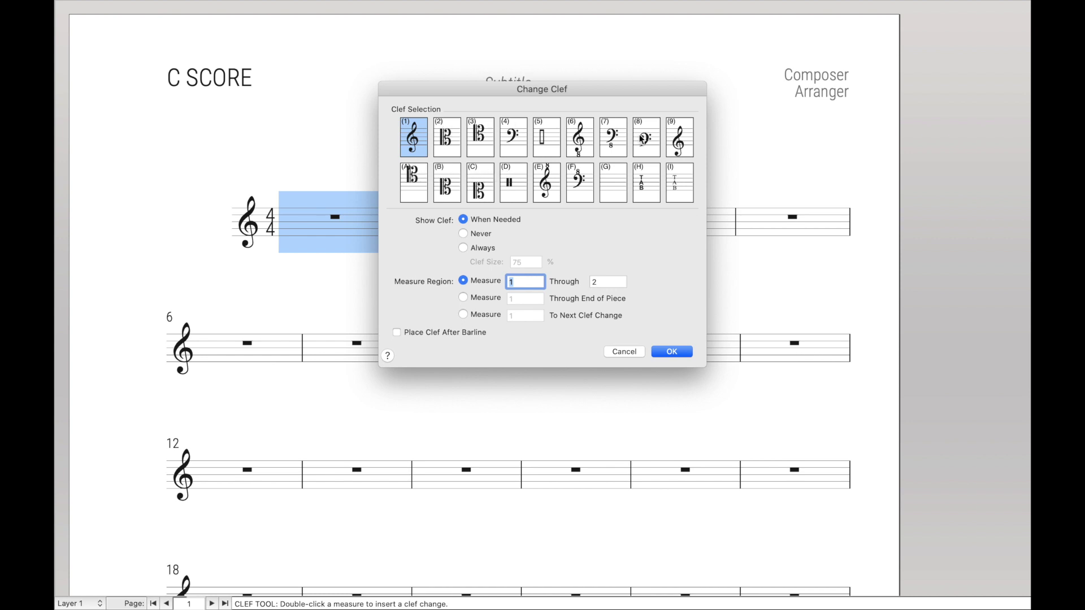
click(618, 352)
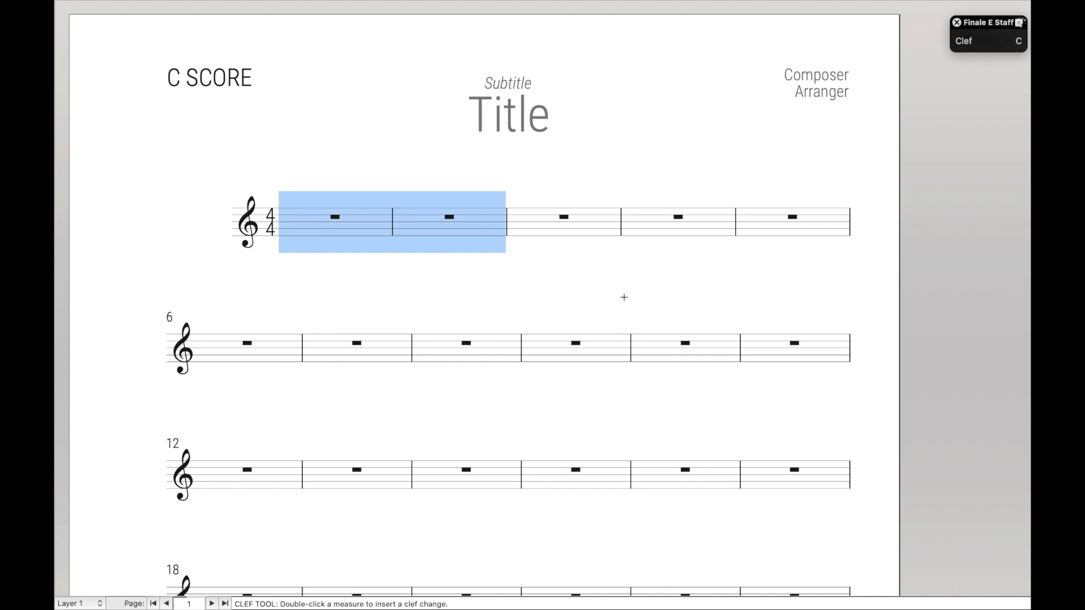
Select measures 3–4, apply an alto clef with A, then undo, redo, and undo it again
drag(593, 226, 684, 226)
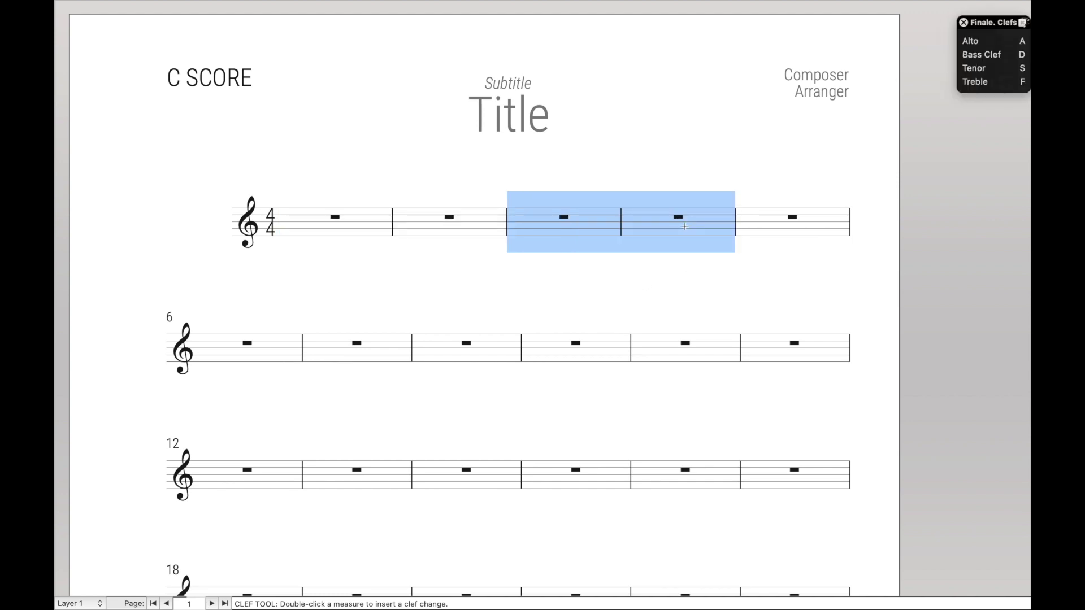
key(a)
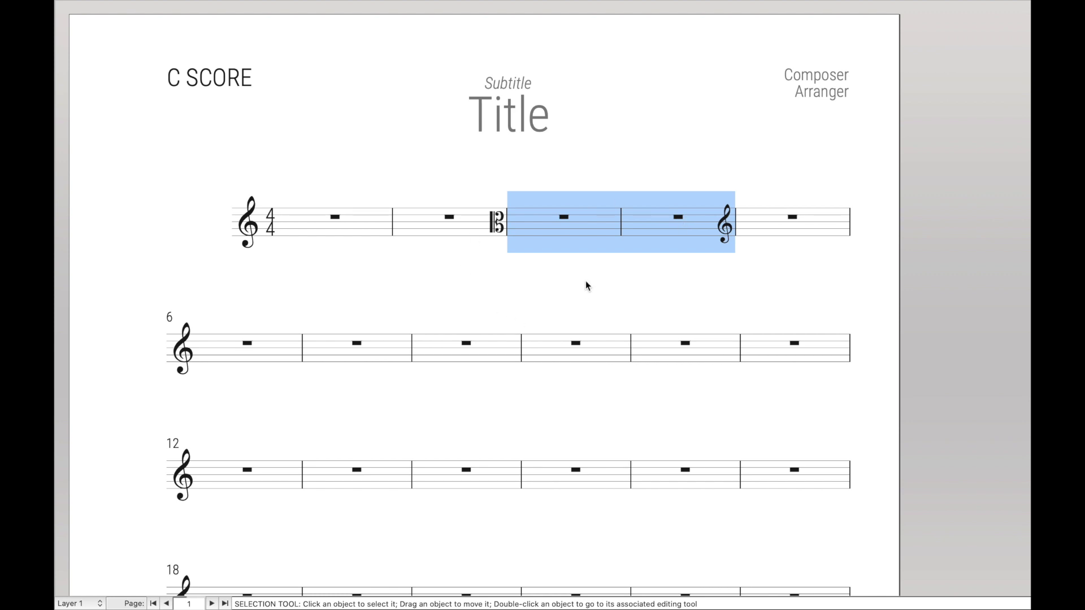
key(super+z)
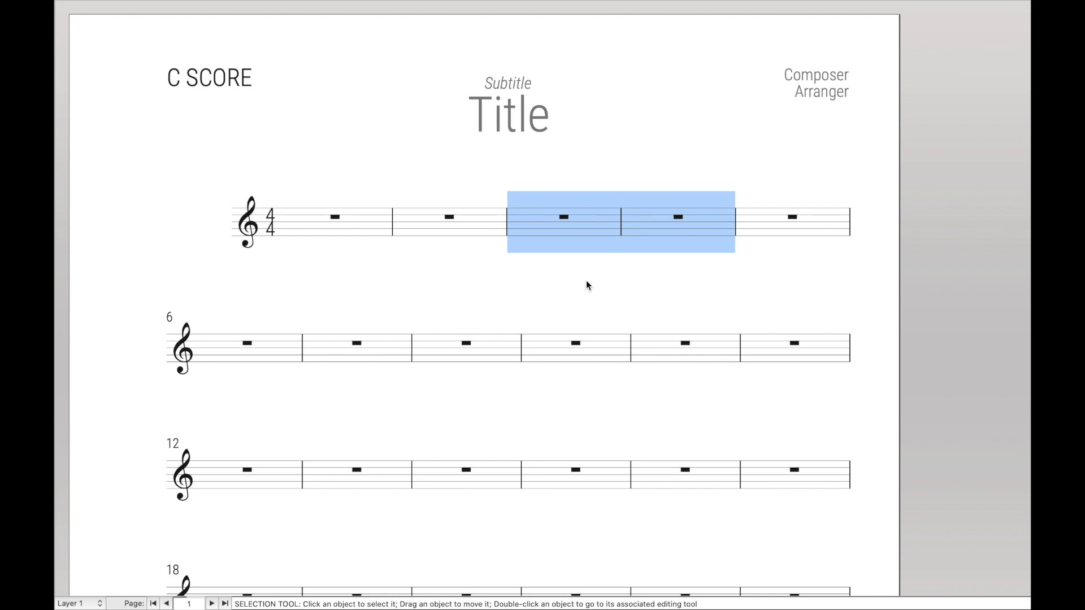
key(super+y)
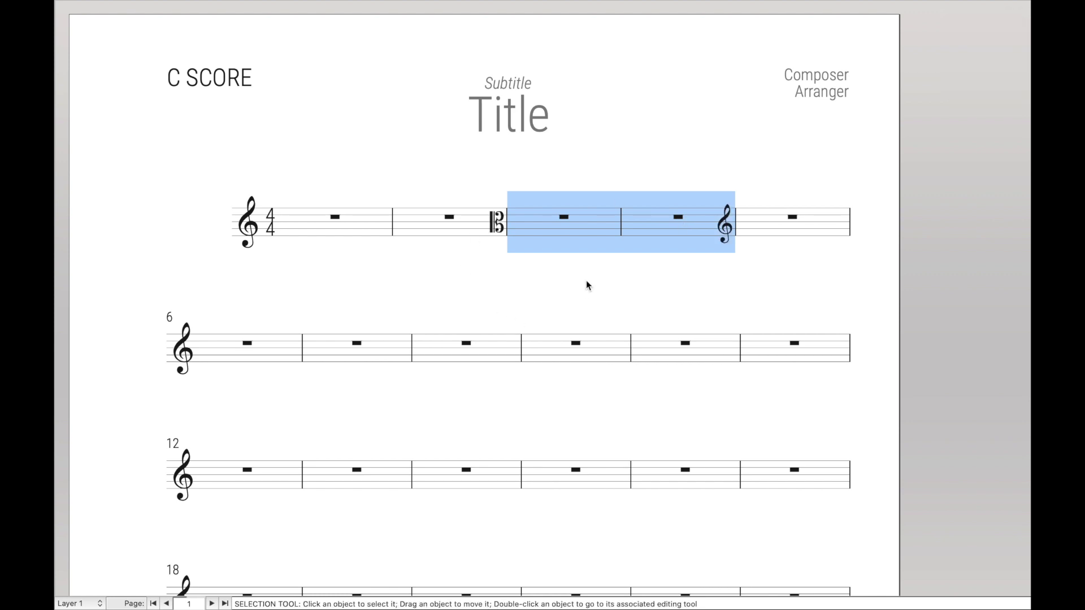
key(super+z)
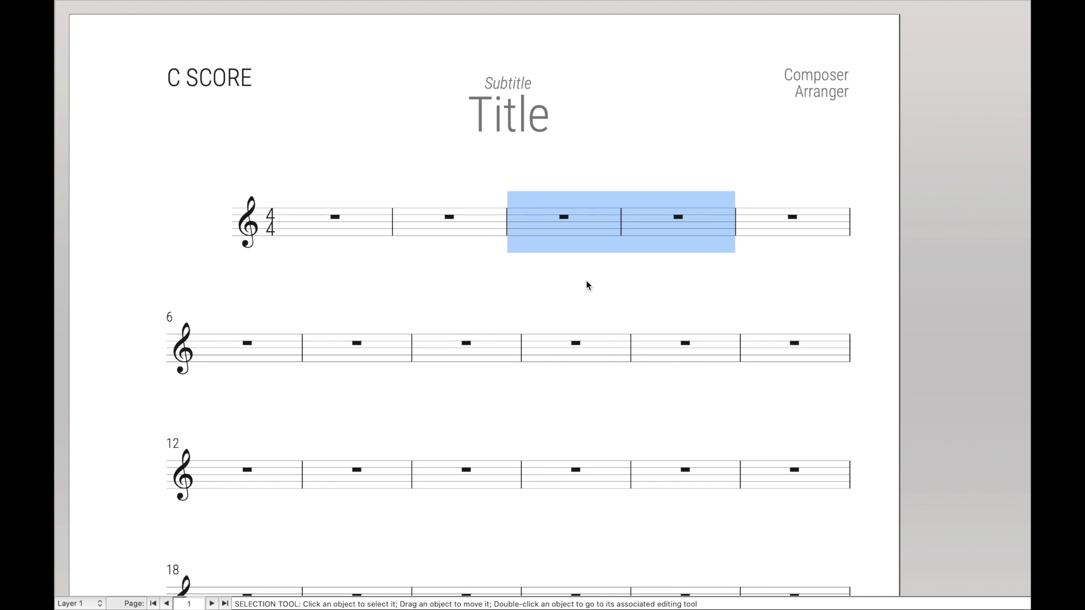
Switch to the Staff tool and browse Staff > Apply Staff Style To, cancelling without applying
key(ctrl+t)
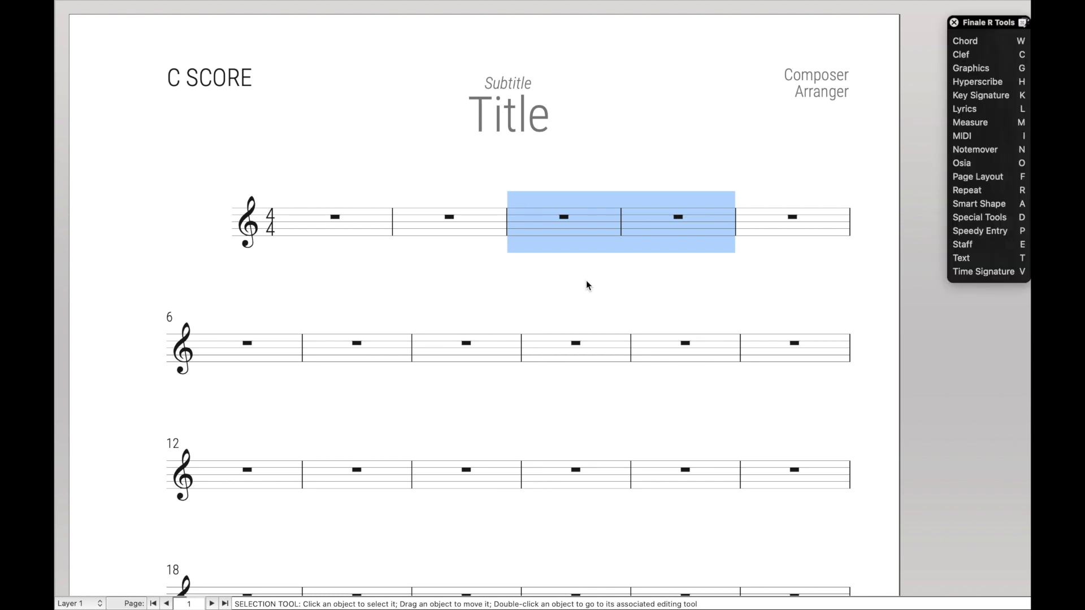
key(e)
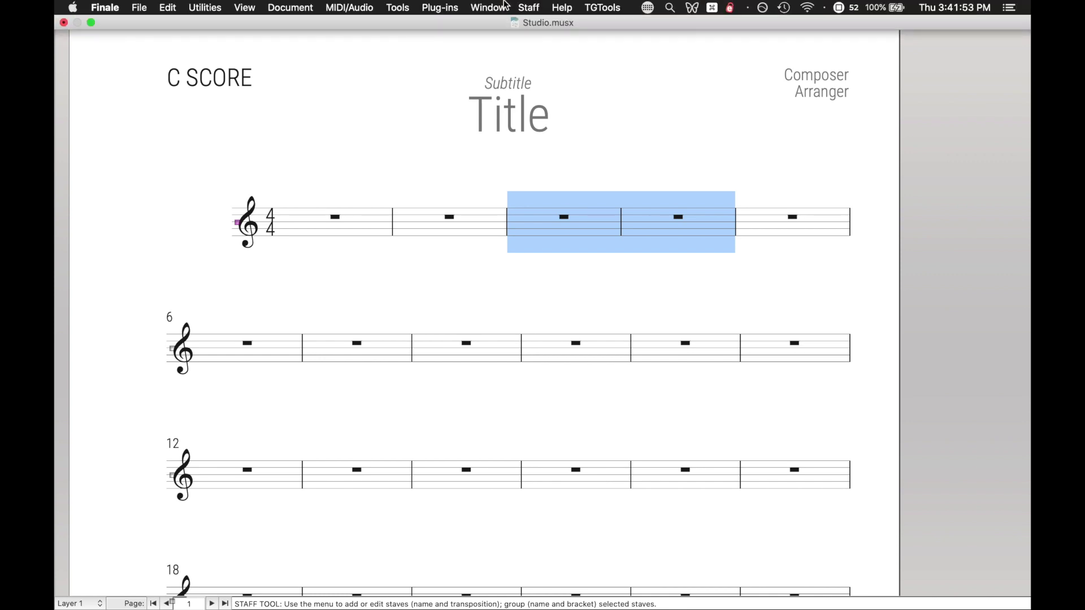
click(529, 7)
mouse_move(571, 146)
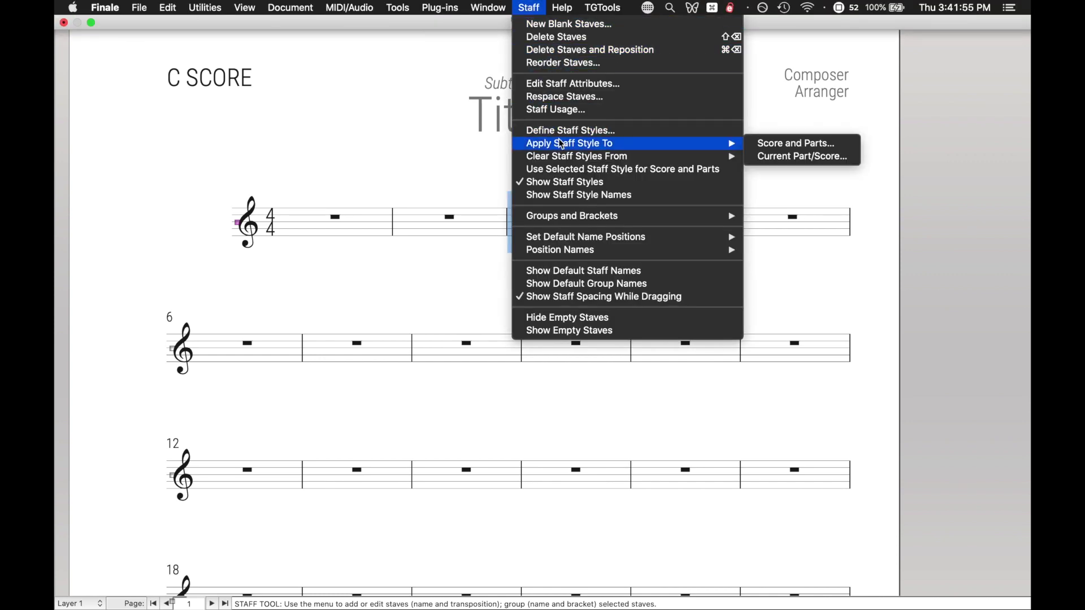
click(783, 145)
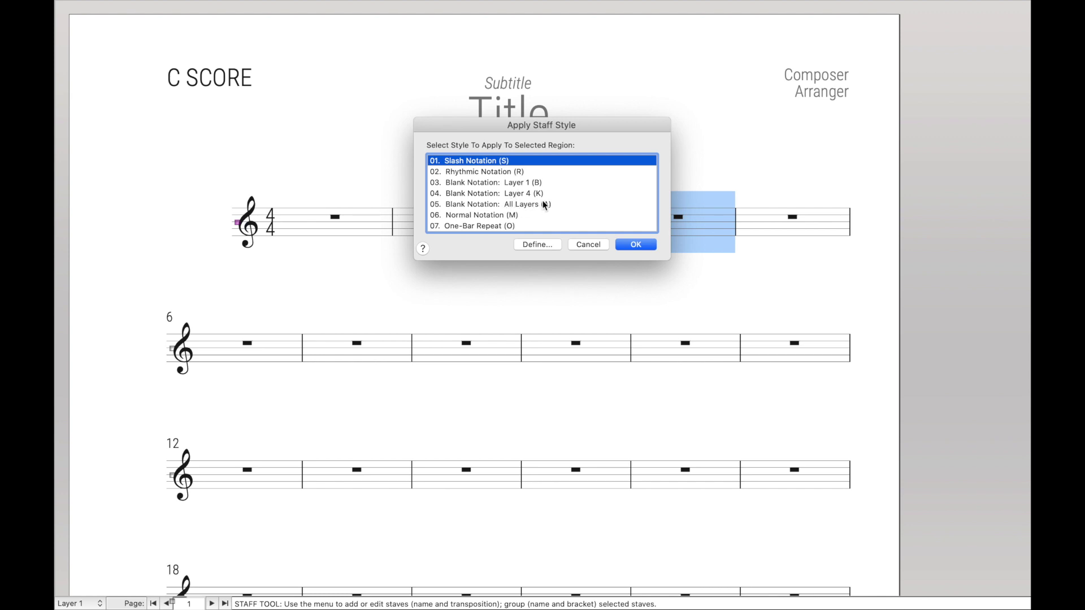
scroll(541, 210, down, 5)
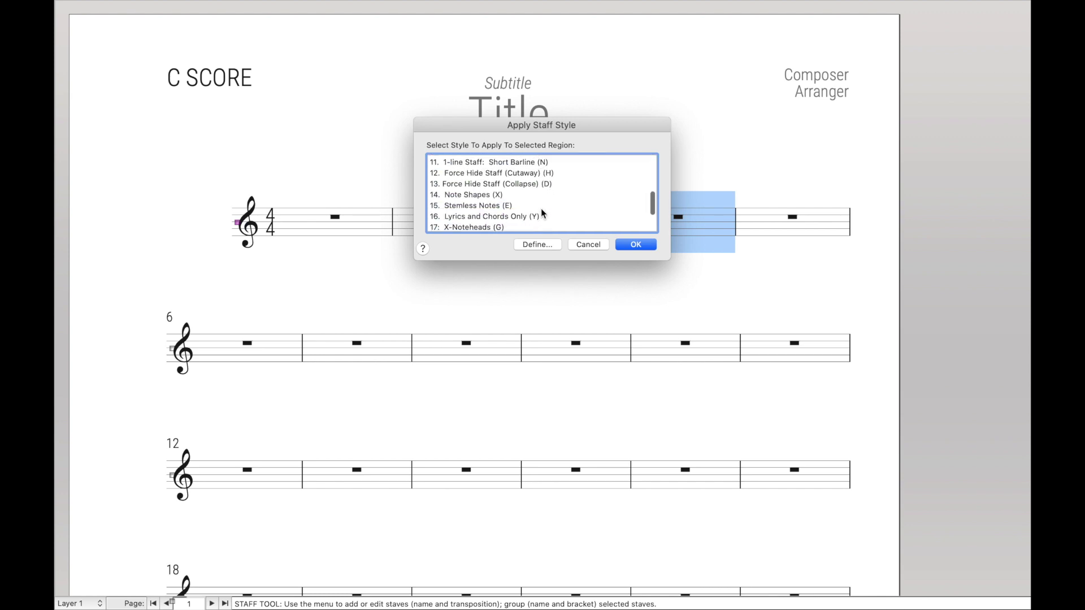
click(580, 244)
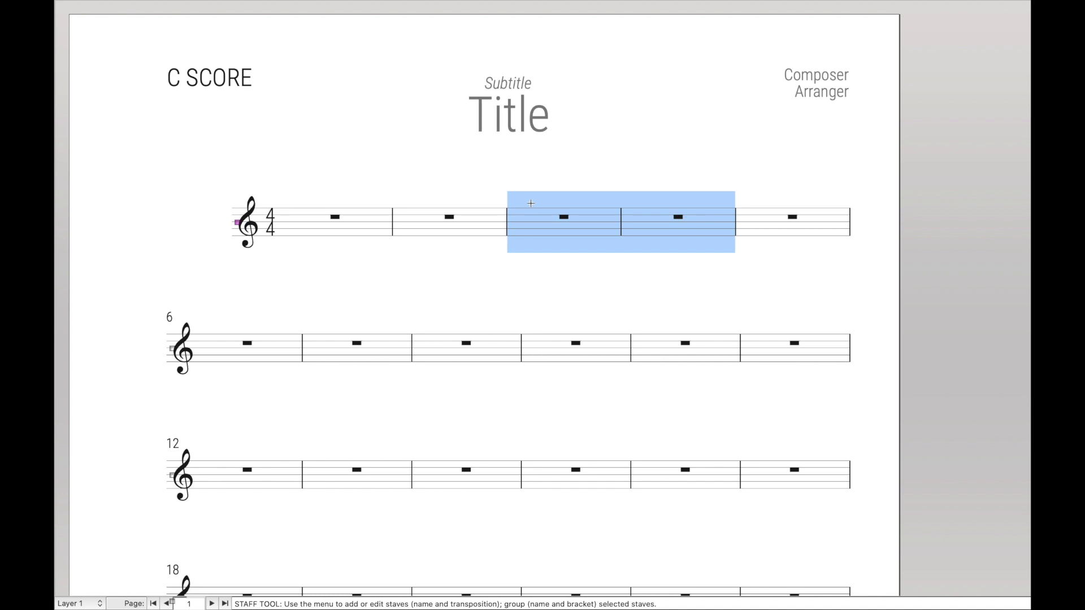
Apply Slash Notation to measures 3–4 with S, then undo it
key(s)
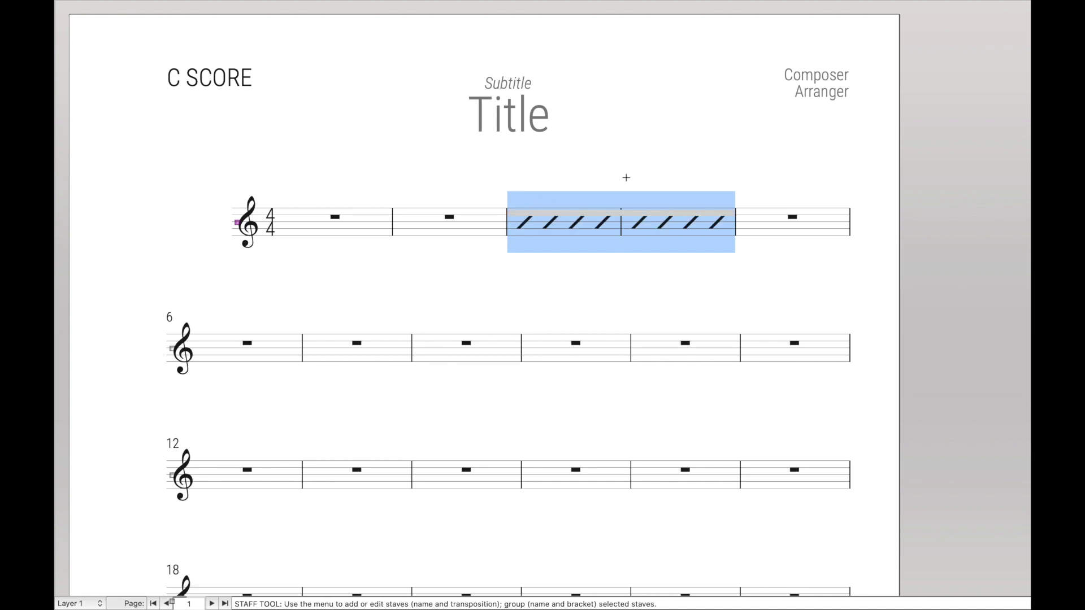
scroll(625, 177, down, 1)
key(Escape)
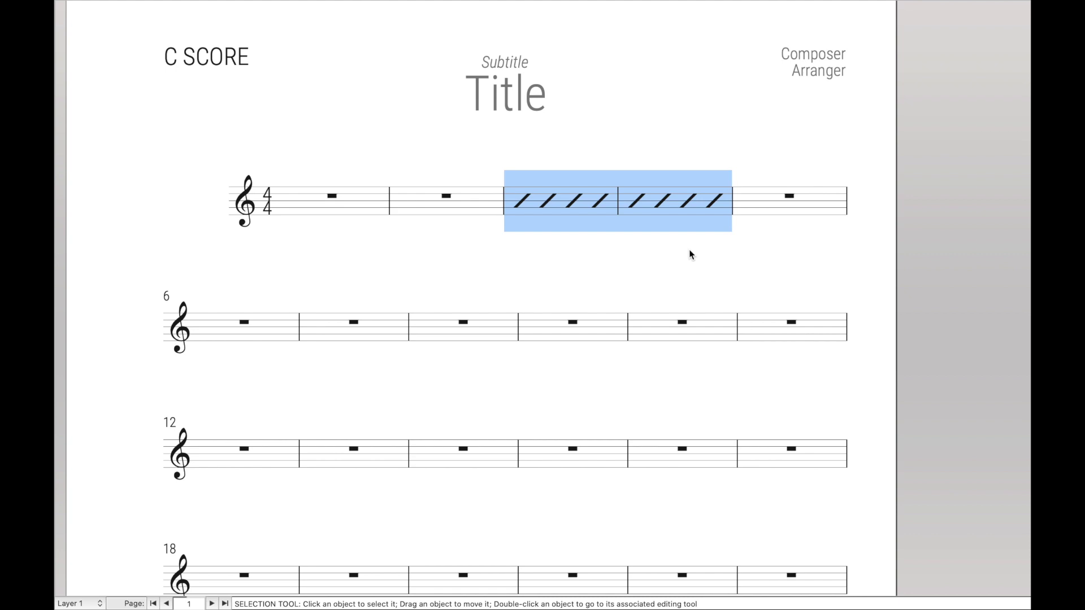
key(super+z)
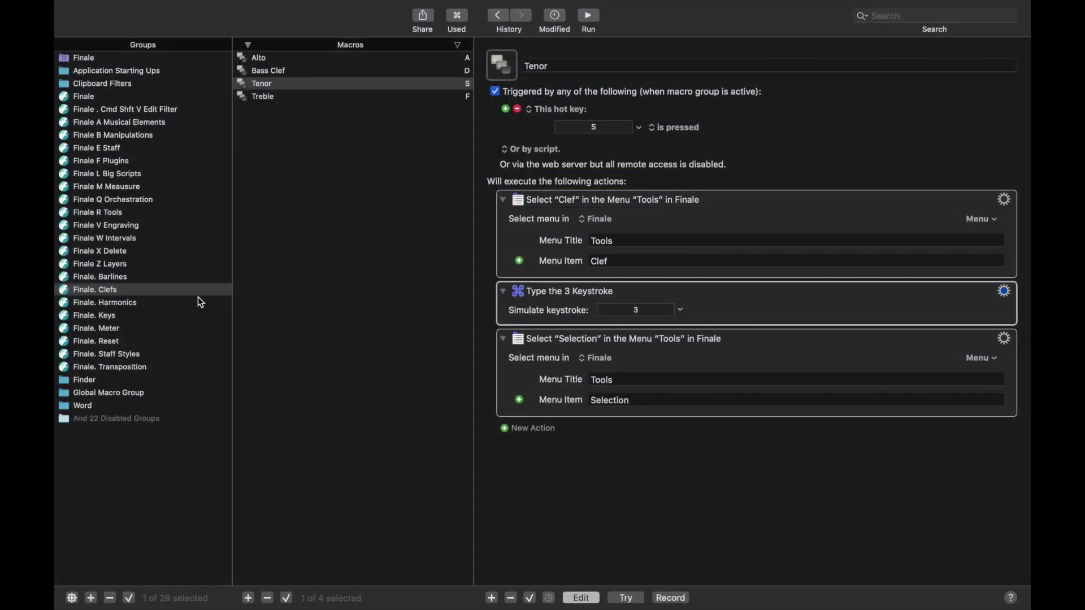
Duplicate the Clef macro in the Finale E Staff group as 'Staff Style' with hot key S
click(125, 149)
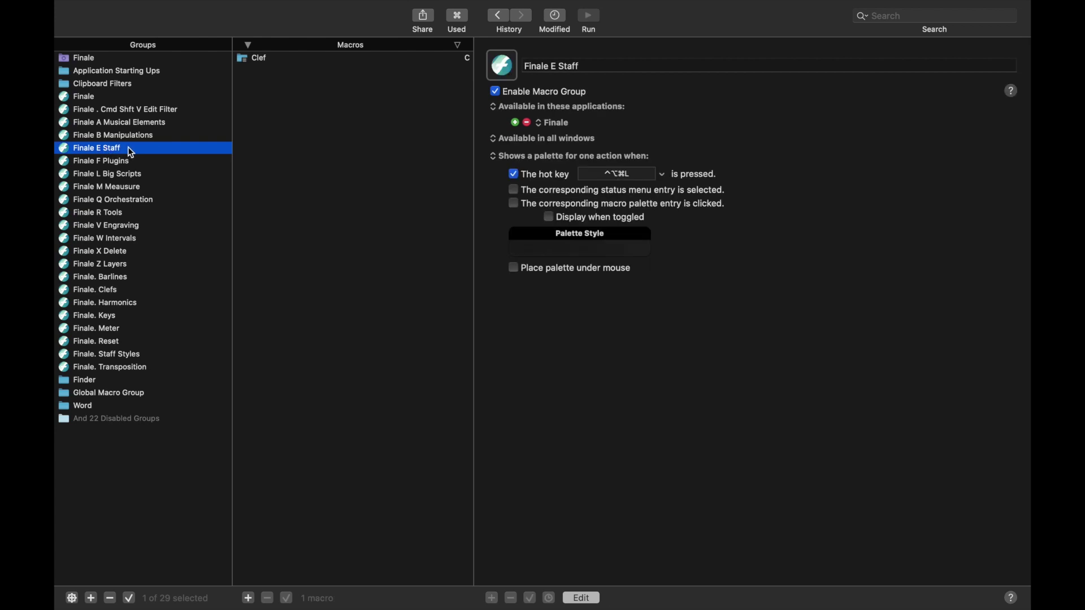
click(278, 61)
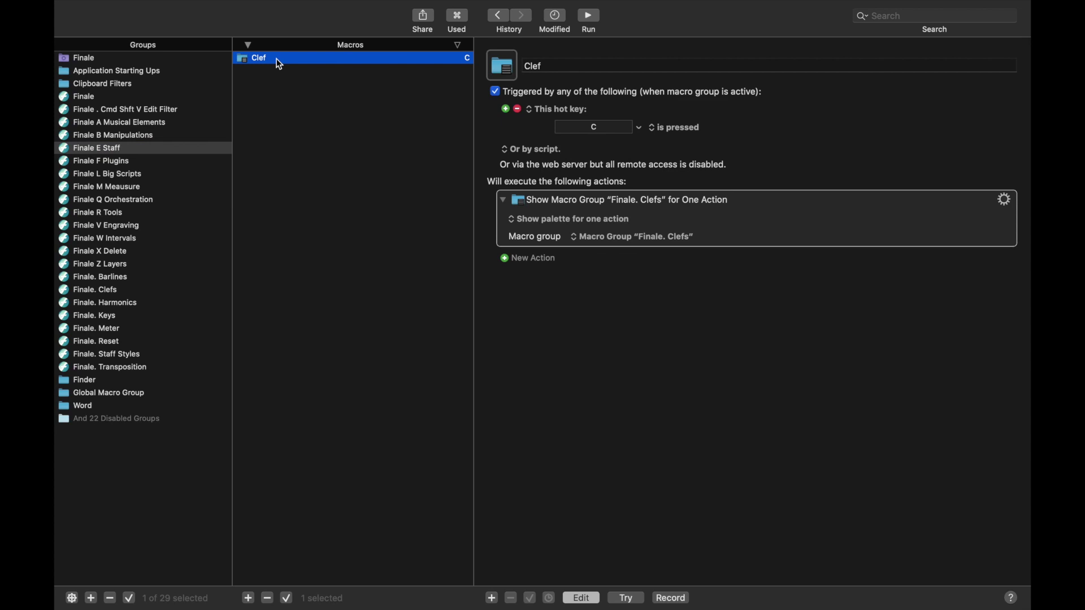
key(super+d)
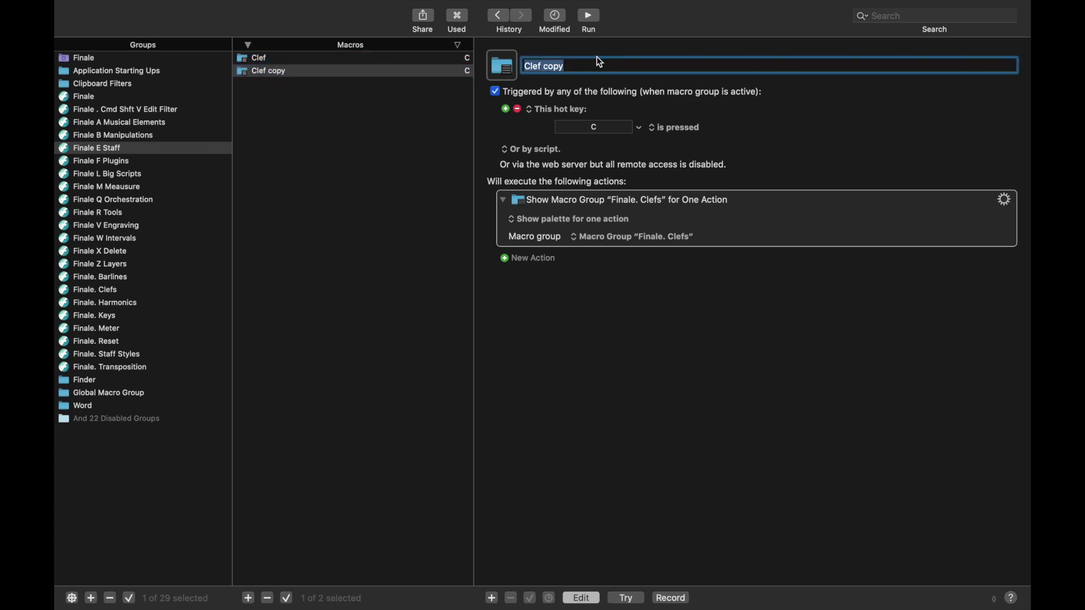
text(Staff)
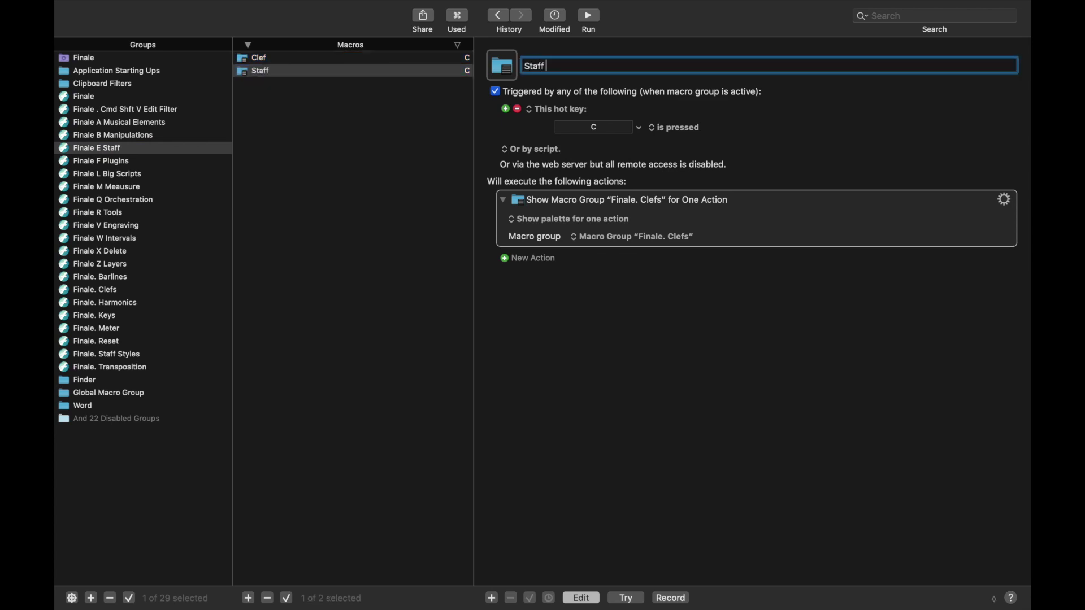
text( Style)
click(597, 128)
key(s)
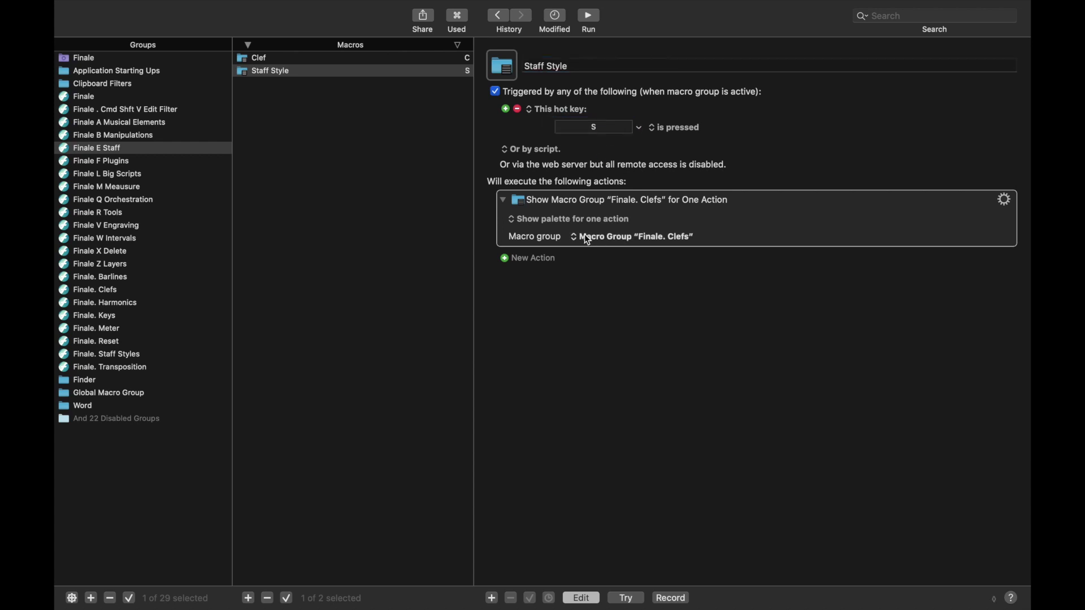
Make its action show the Finale. Staff Styles palette, then open that group
click(605, 240)
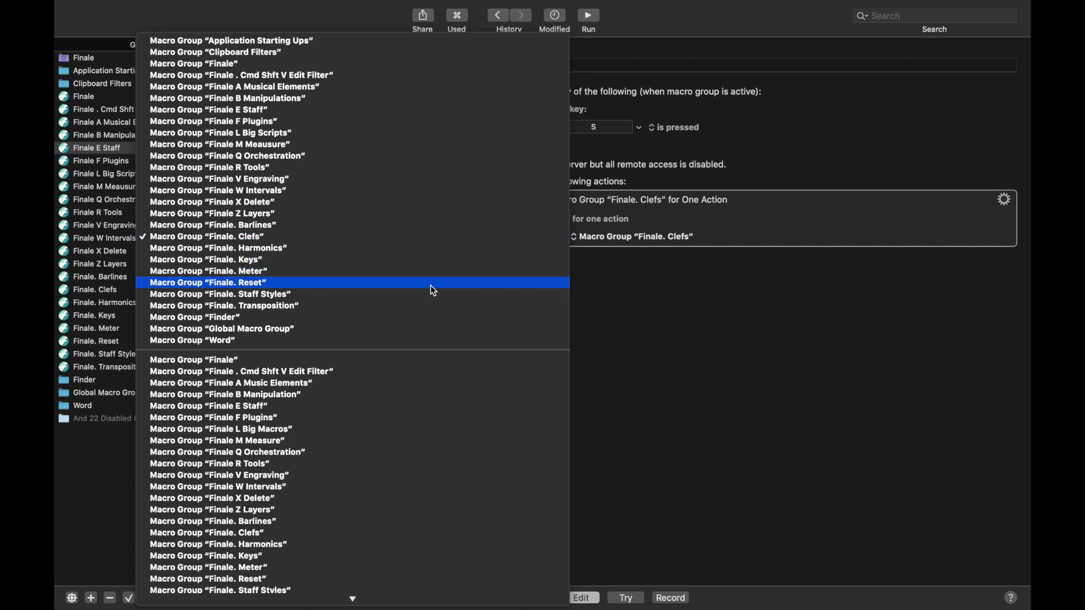
click(430, 296)
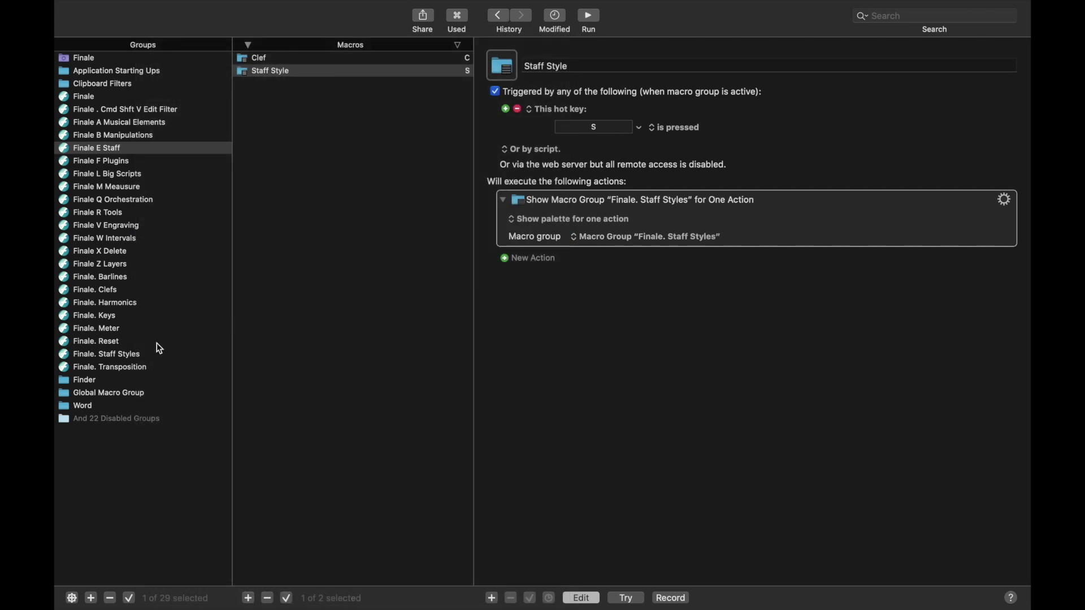
click(108, 358)
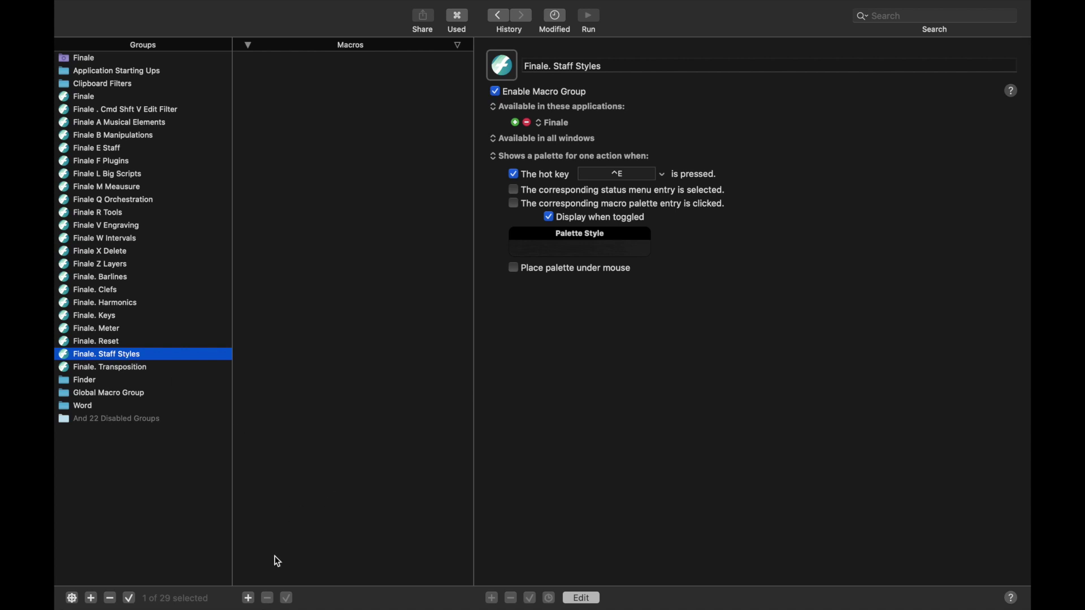
Create a new macro named 'Slash' with hot key S
click(249, 599)
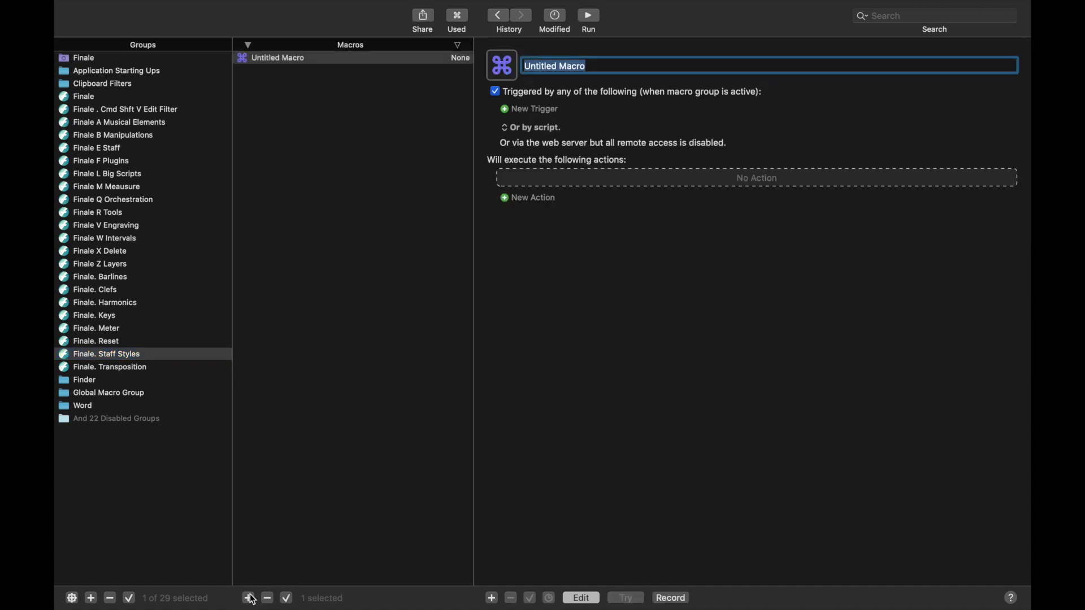
text(Slash)
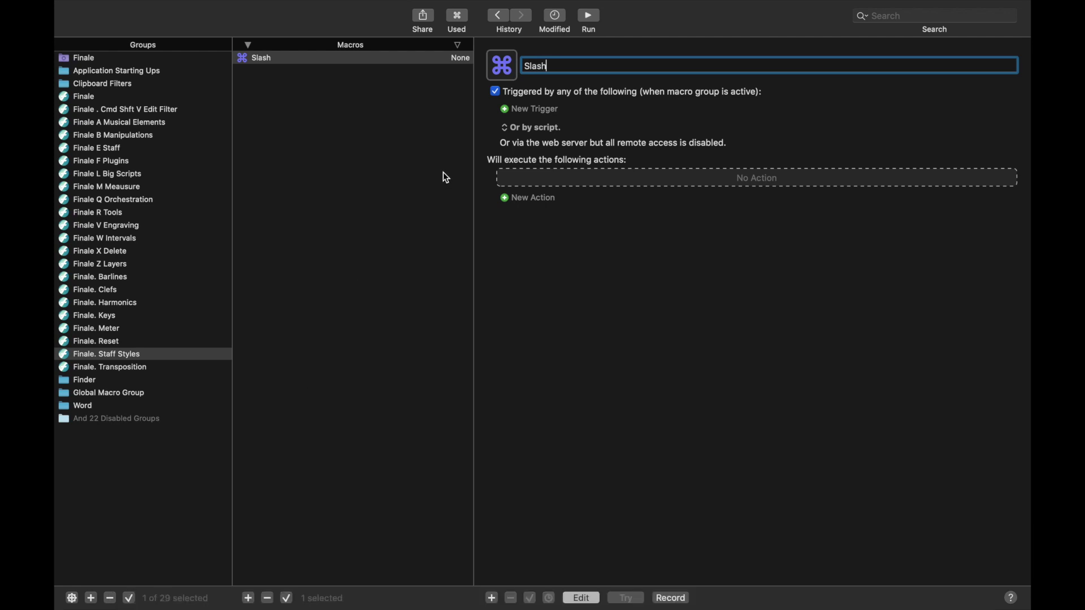
click(524, 112)
click(524, 112)
key(s)
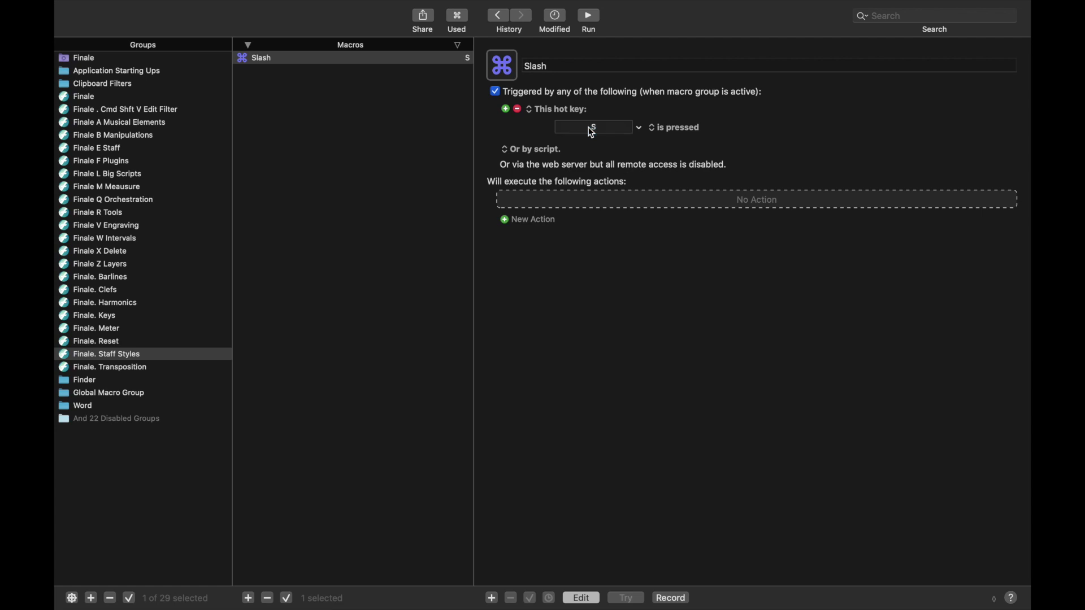
Add a Select Menu Item action choosing Finale's Tools > Staff
click(542, 217)
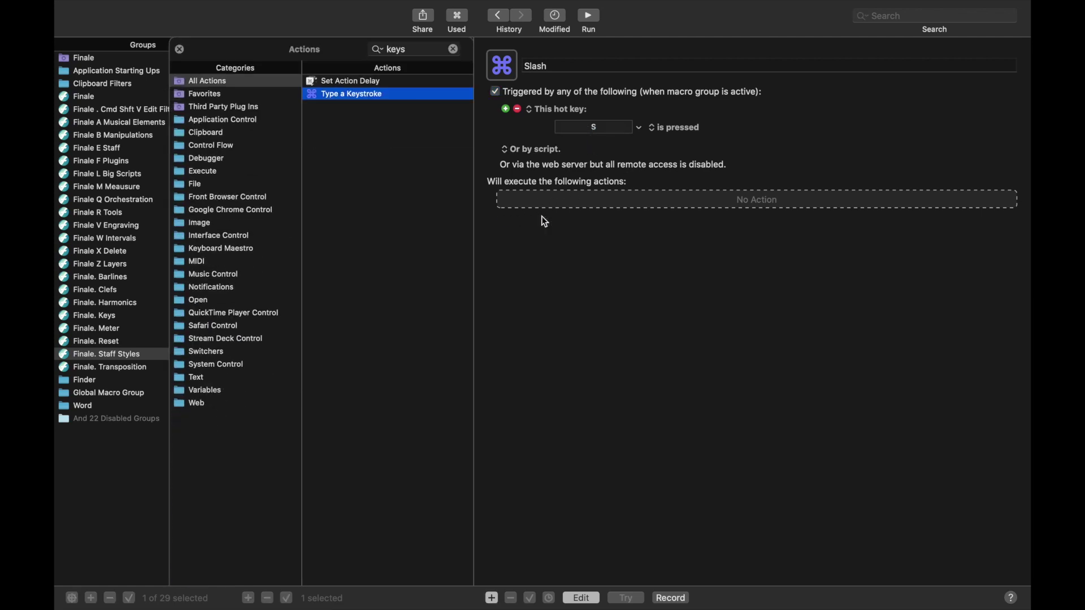
key(super+f)
text(menu)
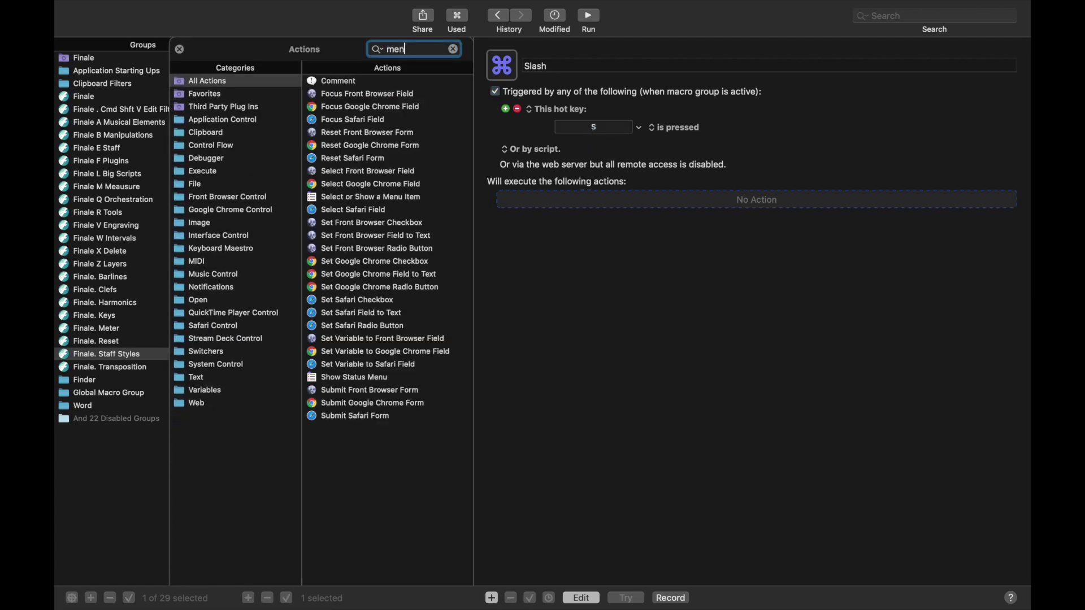
double_click(361, 81)
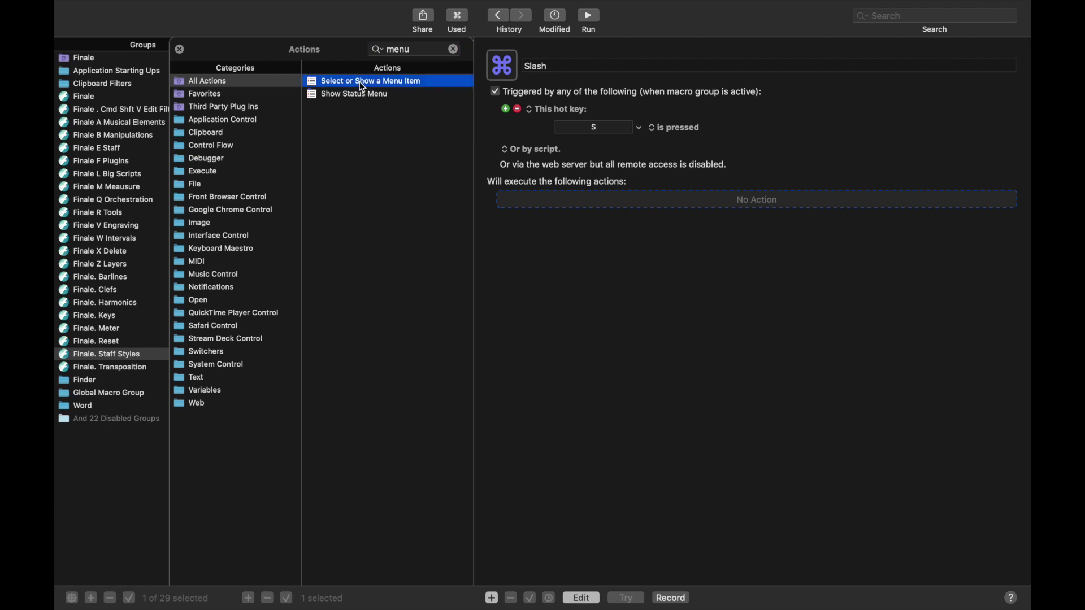
click(986, 220)
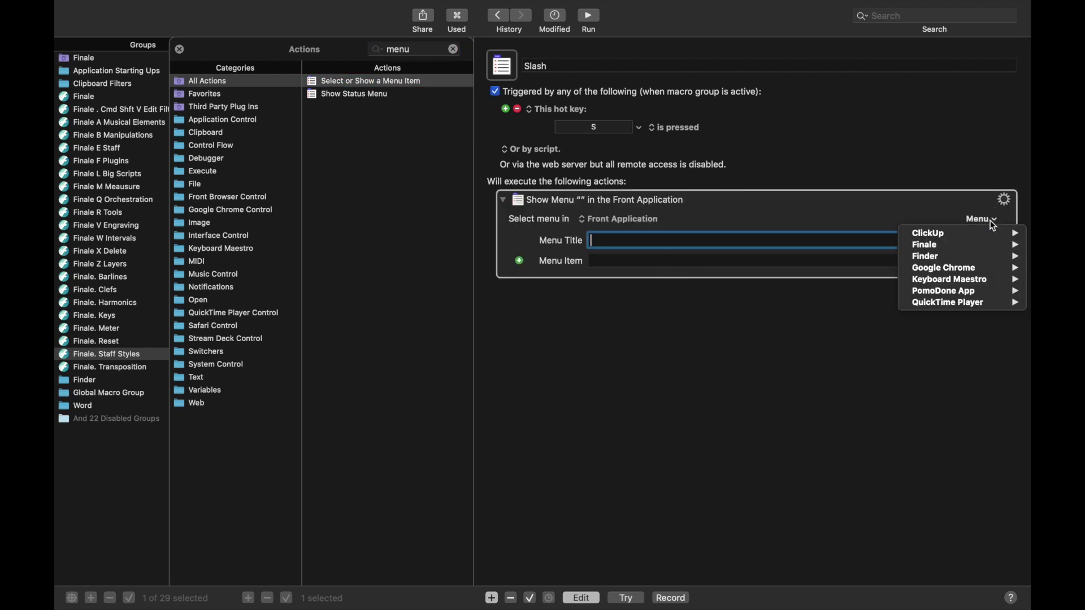
mouse_move(968, 252)
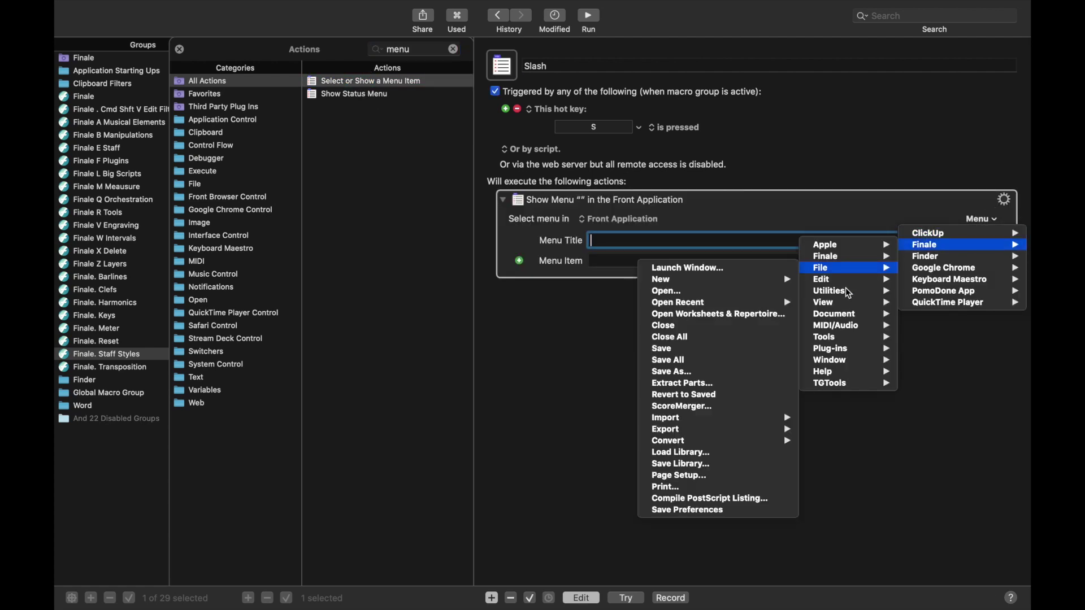
mouse_move(836, 342)
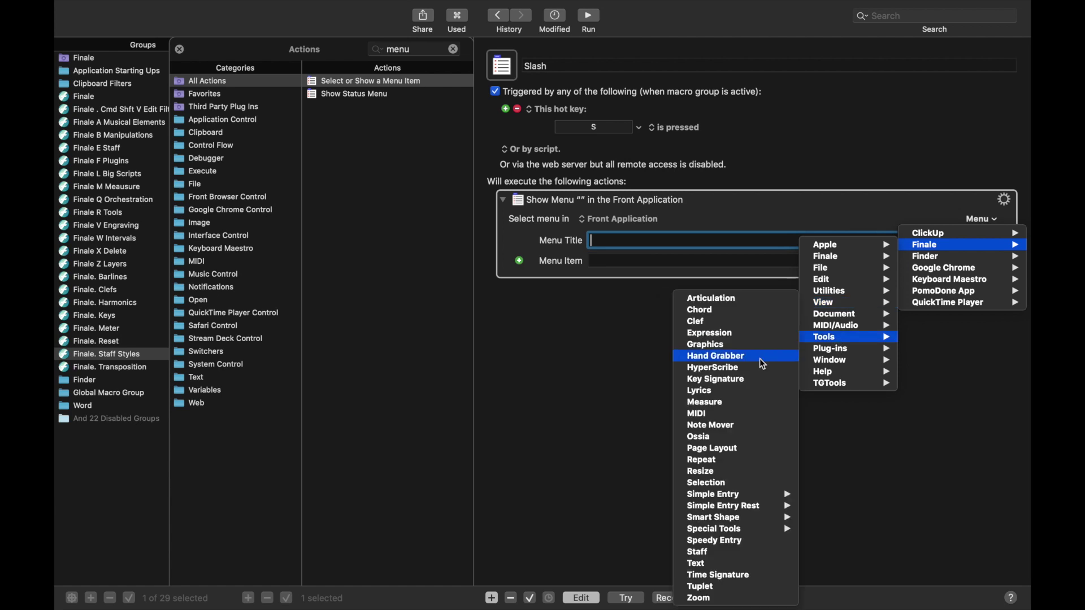
click(727, 553)
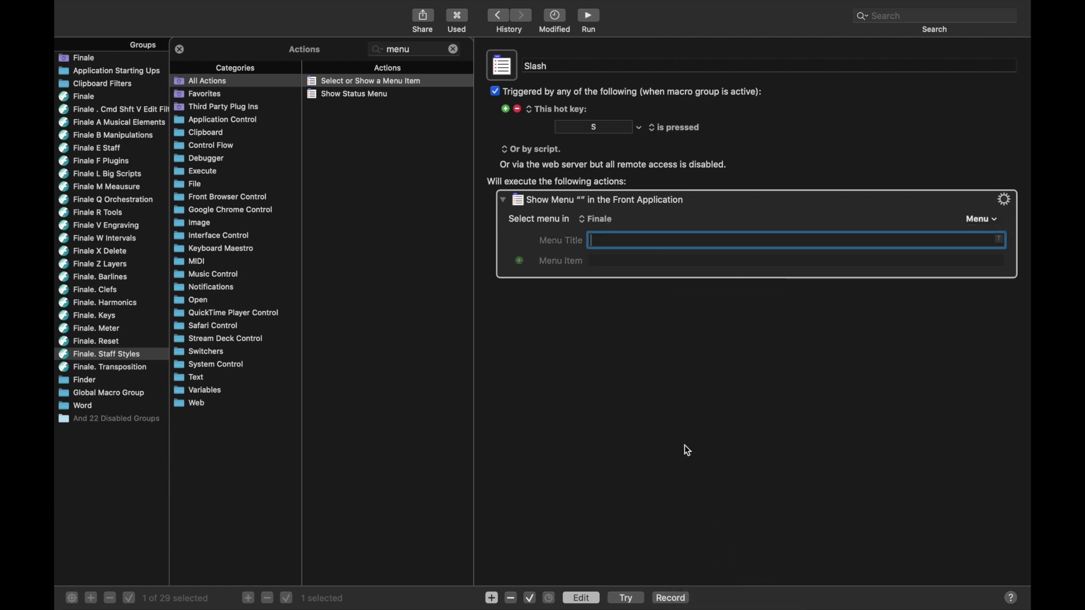
Add a Type Keystroke action that types S
click(416, 49)
key(BackSpace)
key(BackSpace)
key(BackSpace)
key(BackSpace)
text(keystroke)
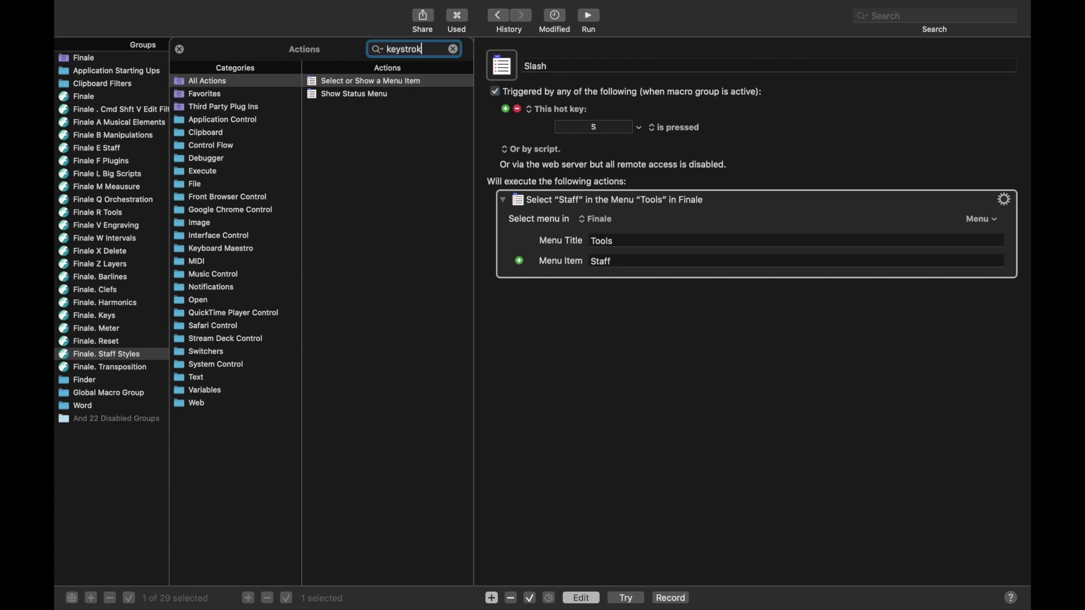
double_click(365, 95)
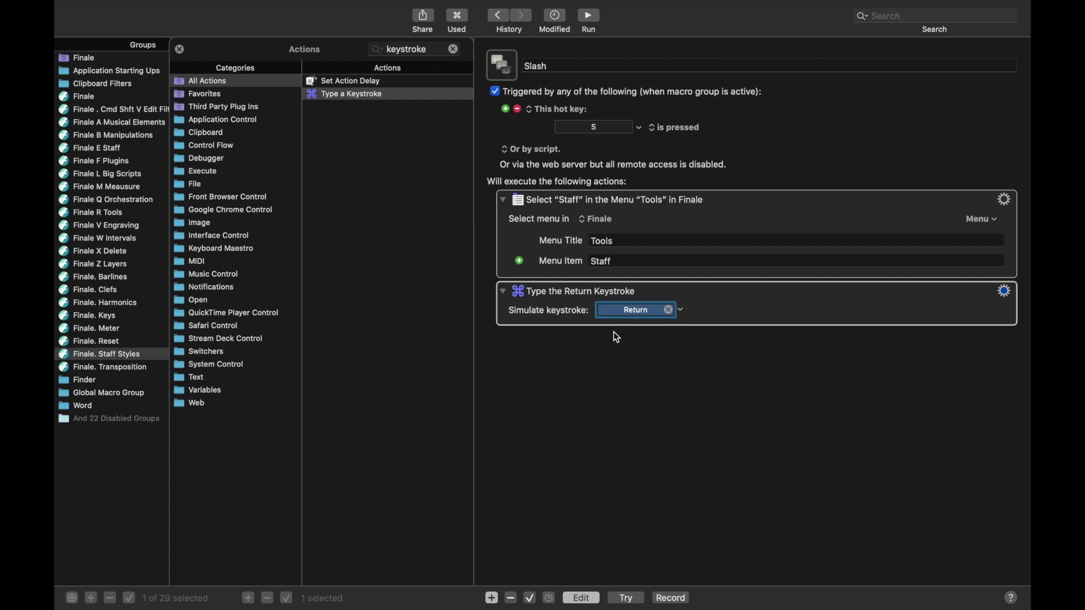
key(s)
Add a final menu action choosing Tools > Selection after the keystroke, then close the actions library
click(795, 200)
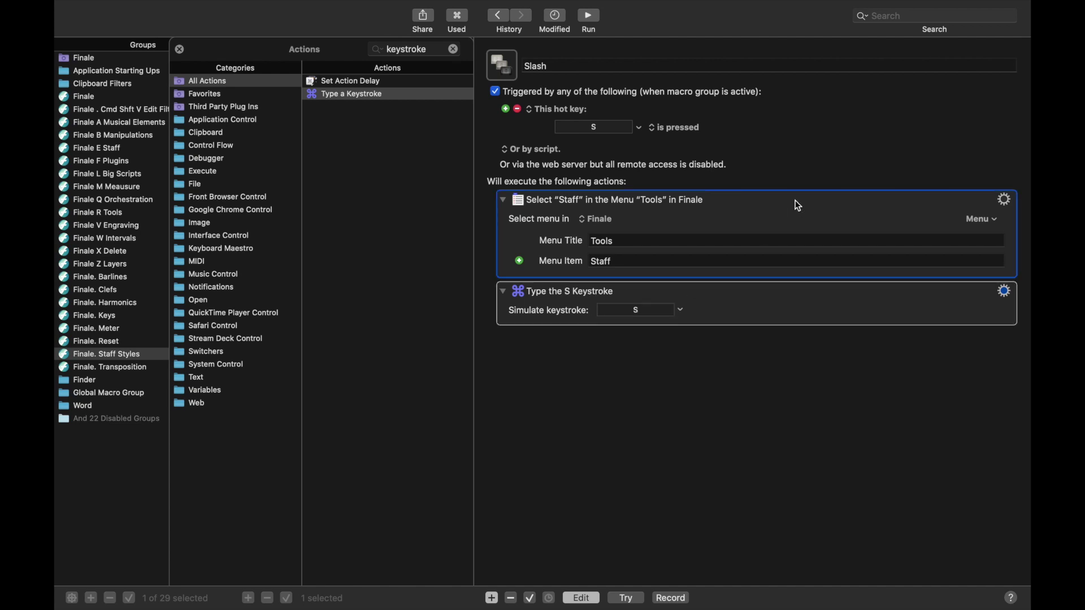
key(super+d)
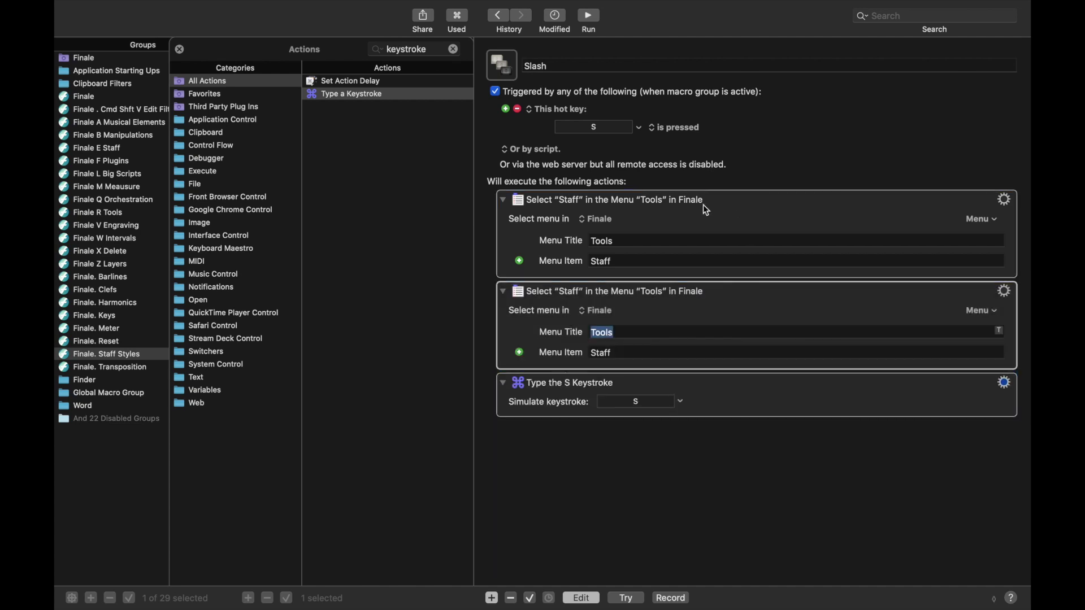
drag(754, 290, 762, 424)
double_click(646, 400)
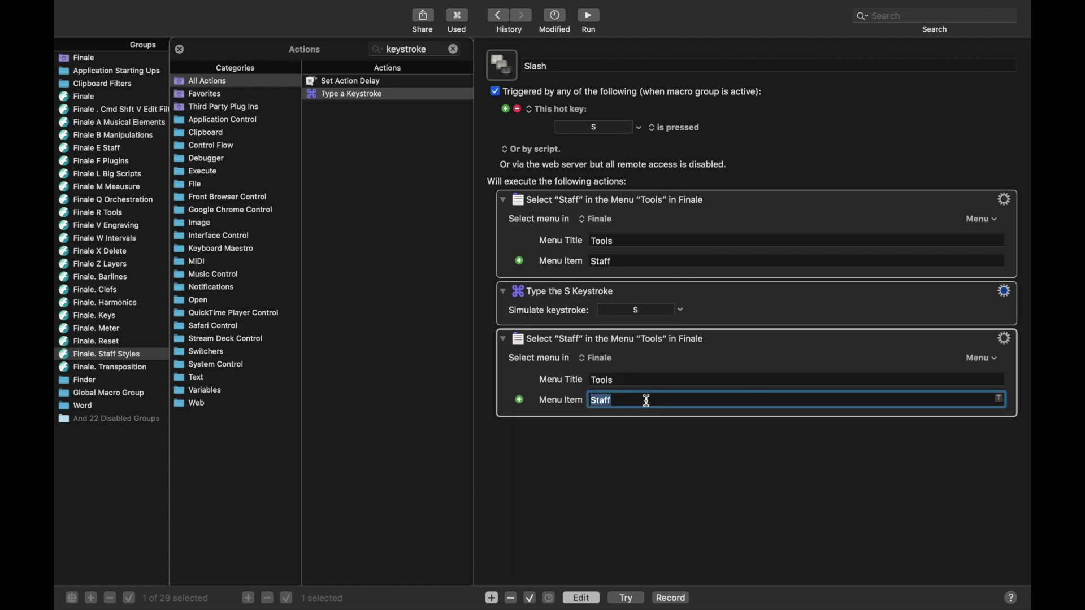
text(Selection)
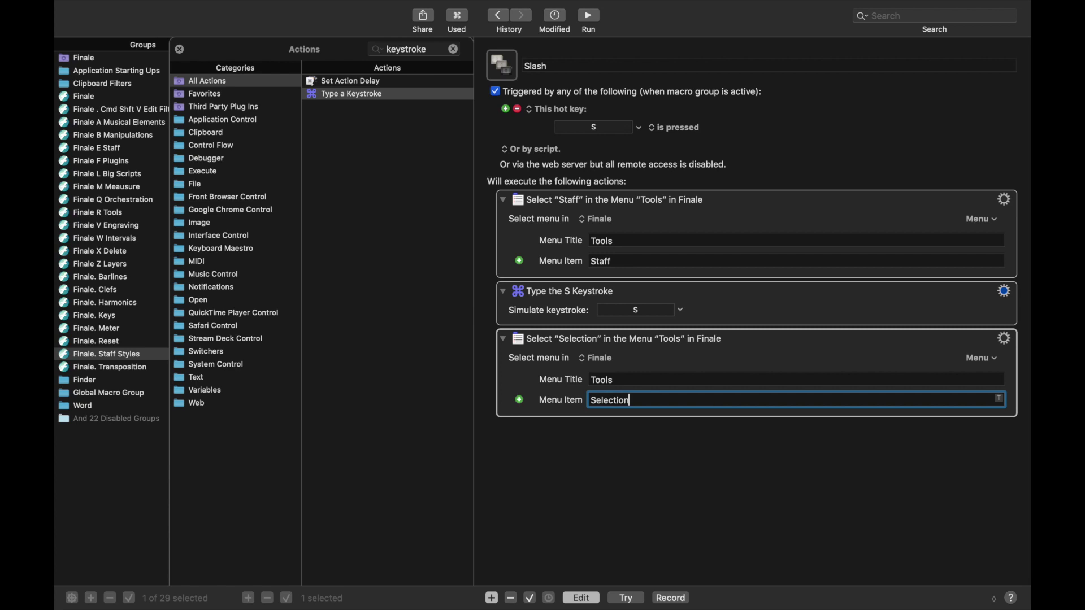
click(179, 50)
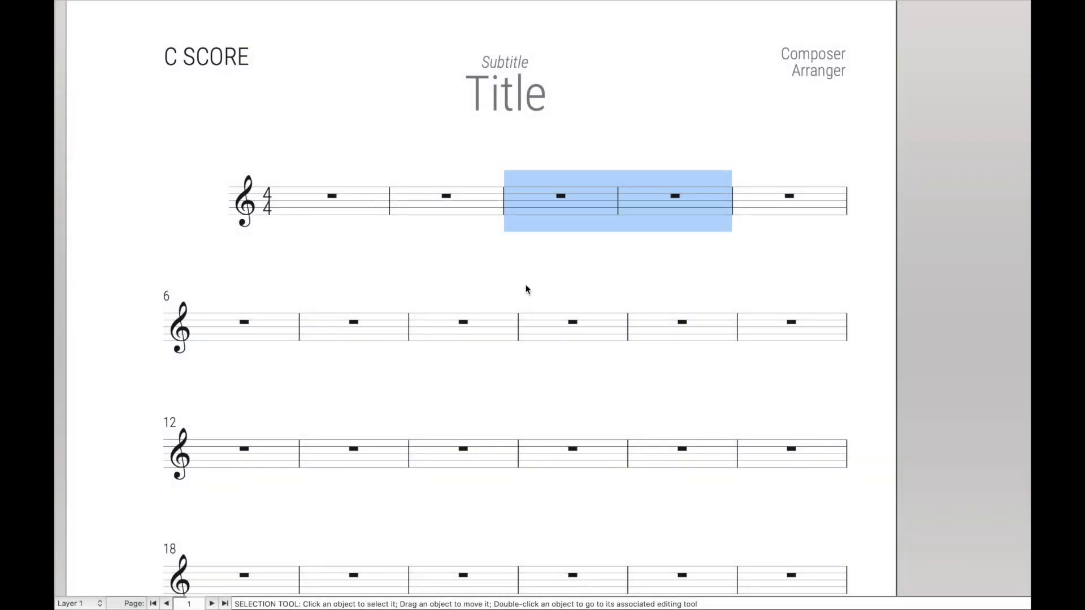
Apply slash notation to measures 3–4 with the E, S, S palette hot keys
key(e)
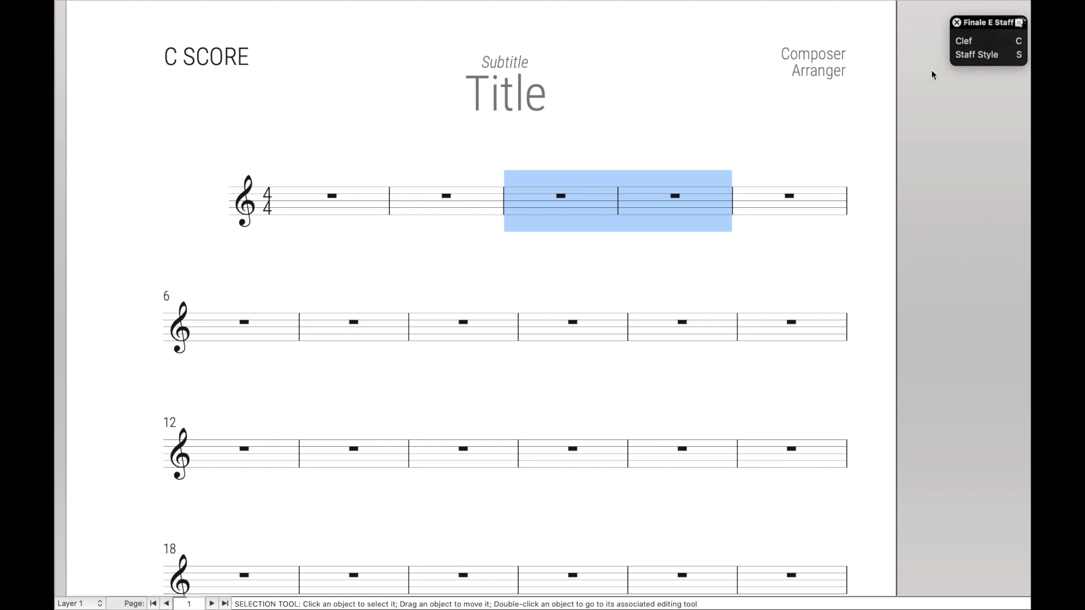
key(s)
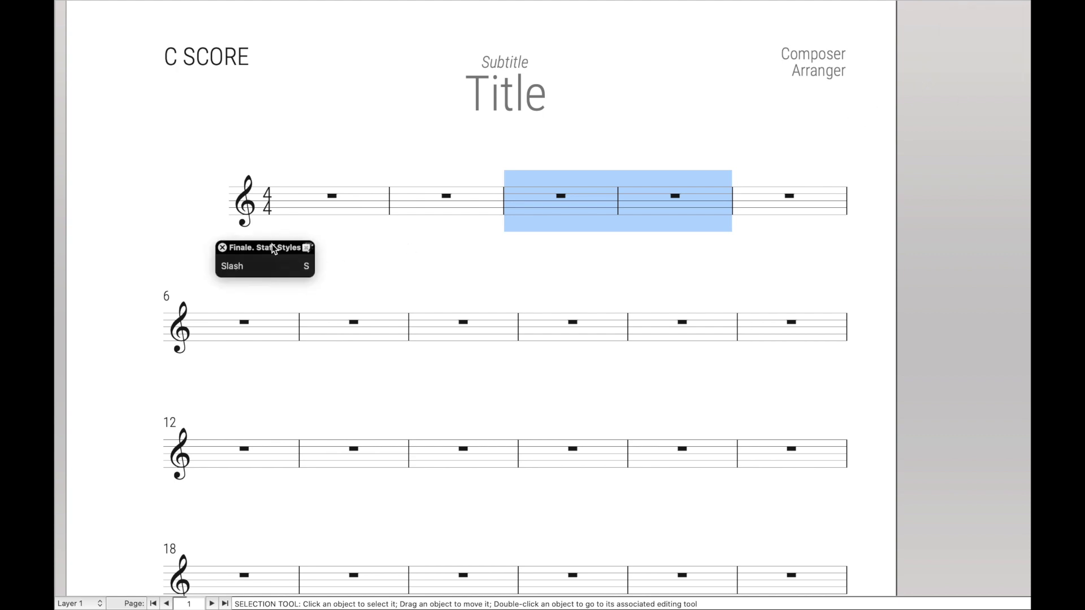
drag(272, 244, 988, 25)
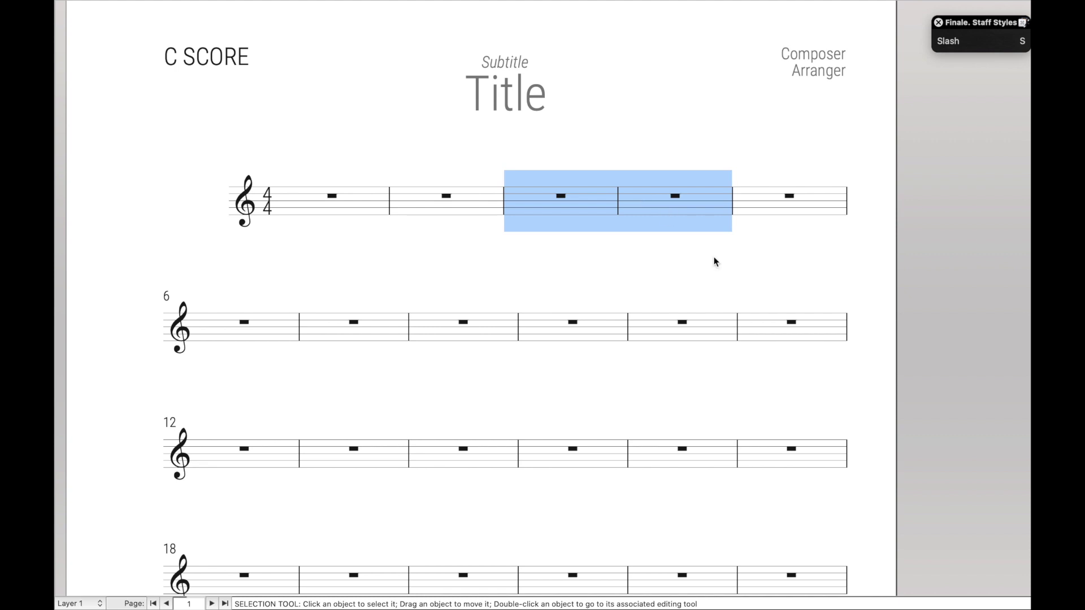
key(s)
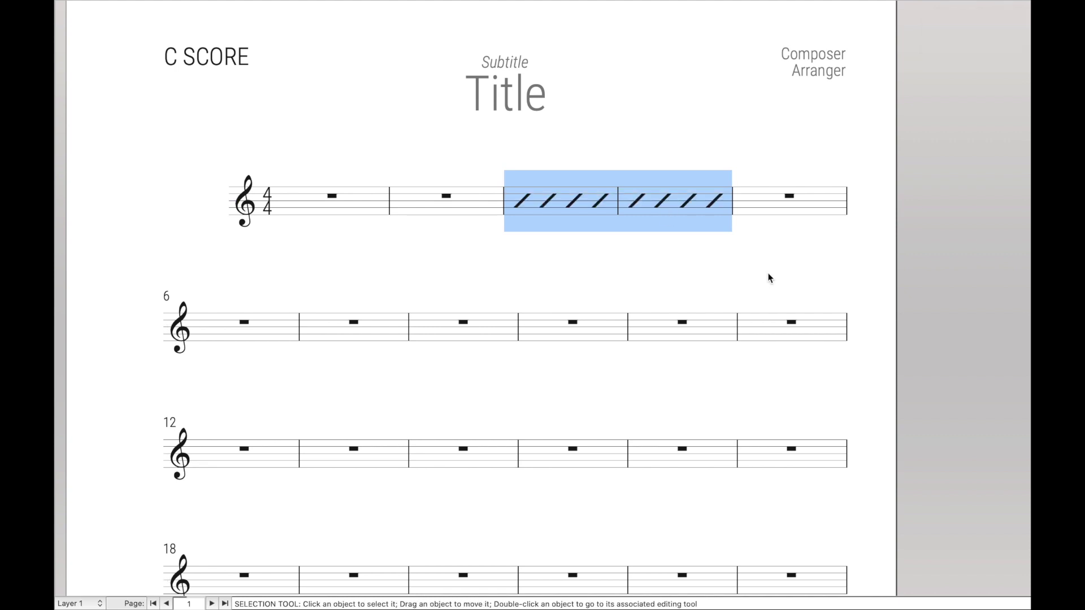